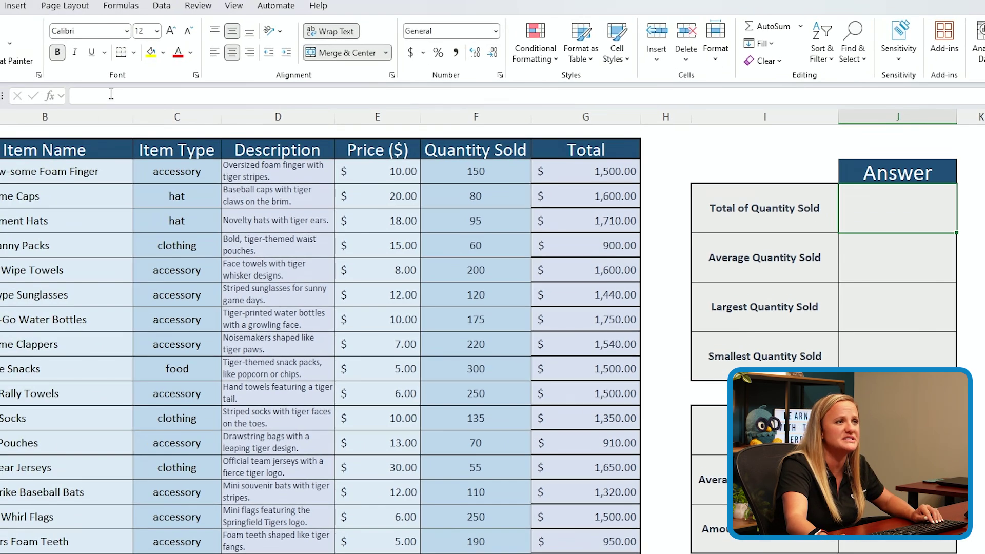
Step: Calculate the Total of Quantity Sold in its Answer cell with the formula =SUM(F5:F29)
click(111, 94)
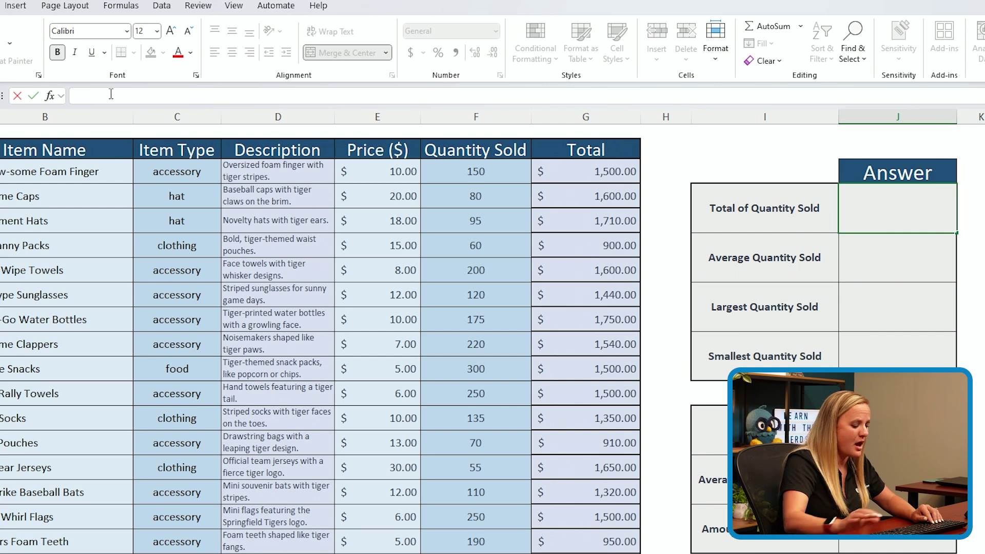
text(=)
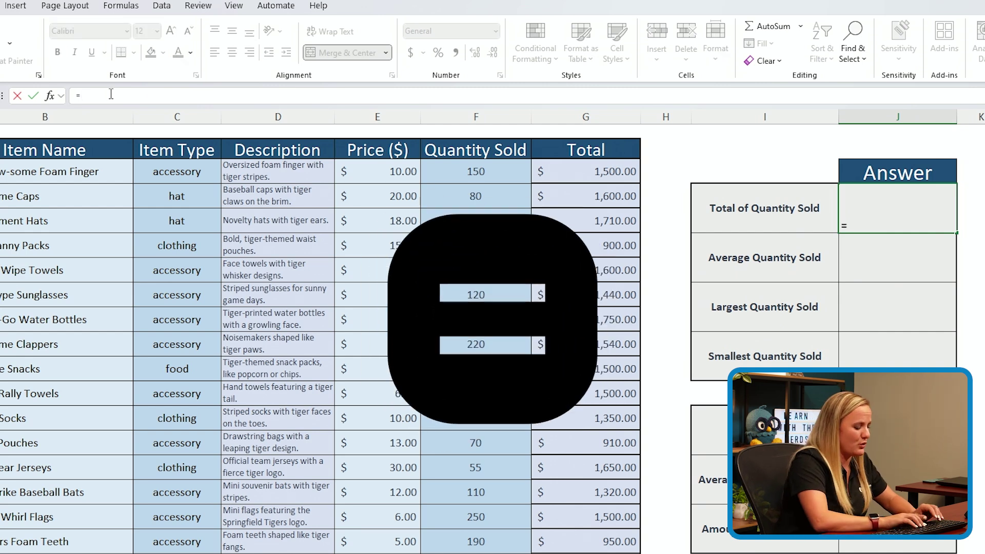
text(sum)
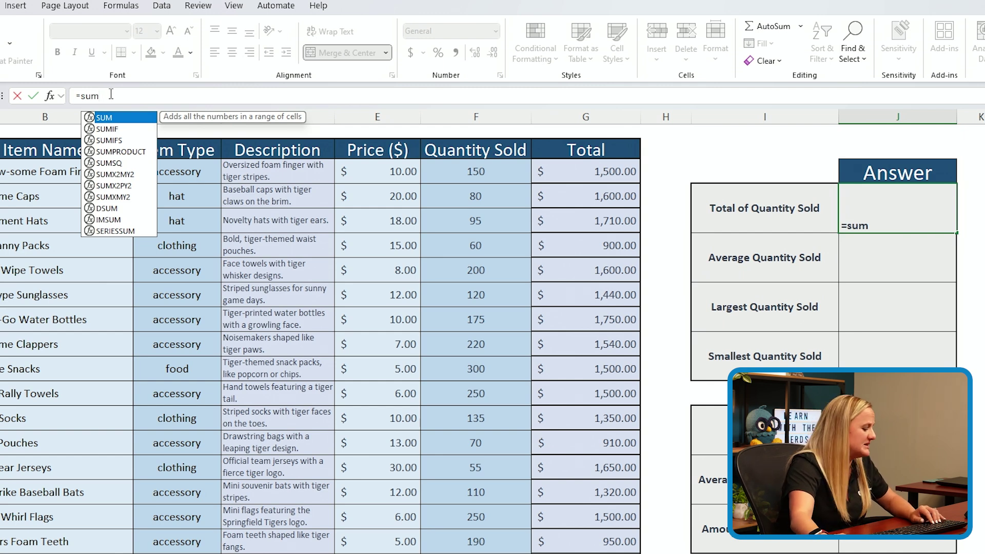
key(Tab)
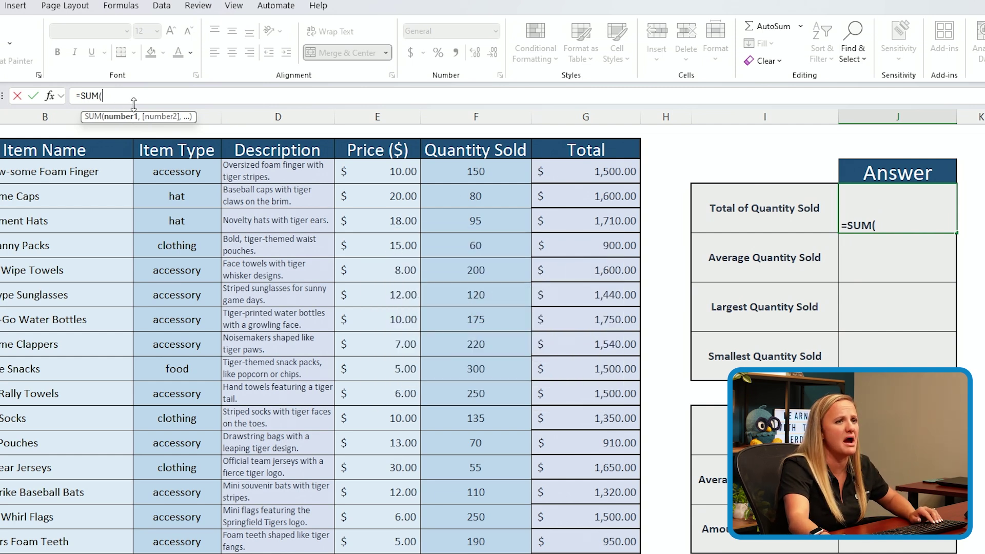
click(436, 170)
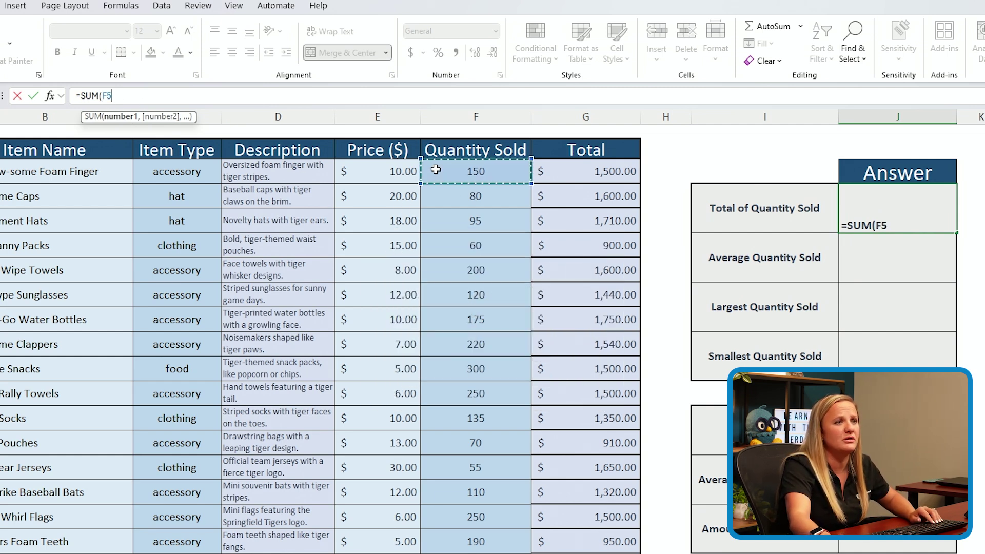
drag(436, 170, 477, 553)
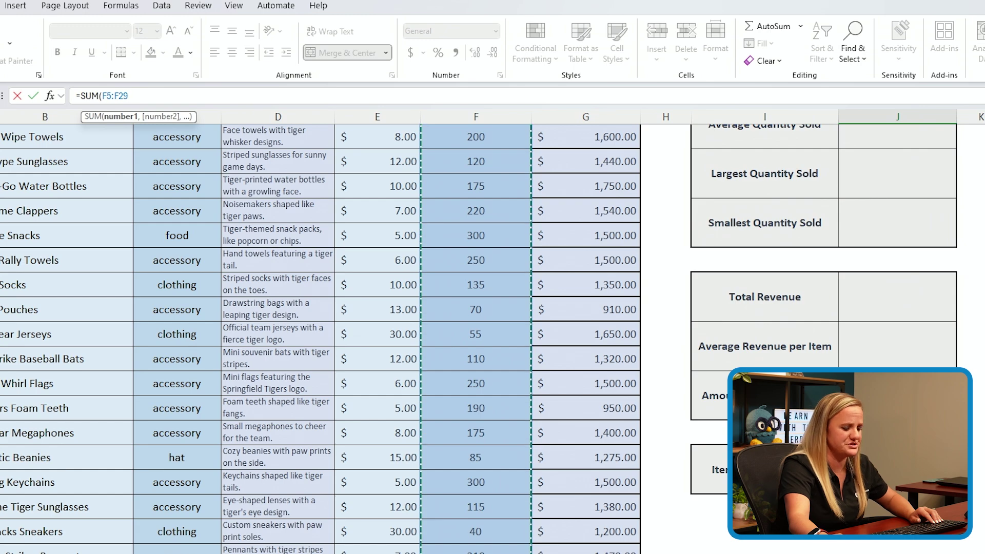
scroll(320, 339, up, 2)
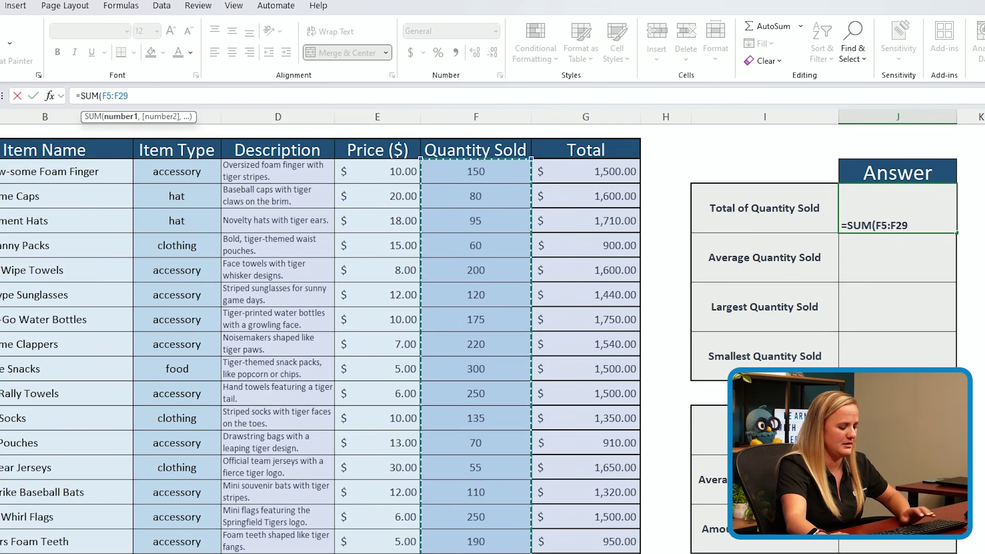
text())
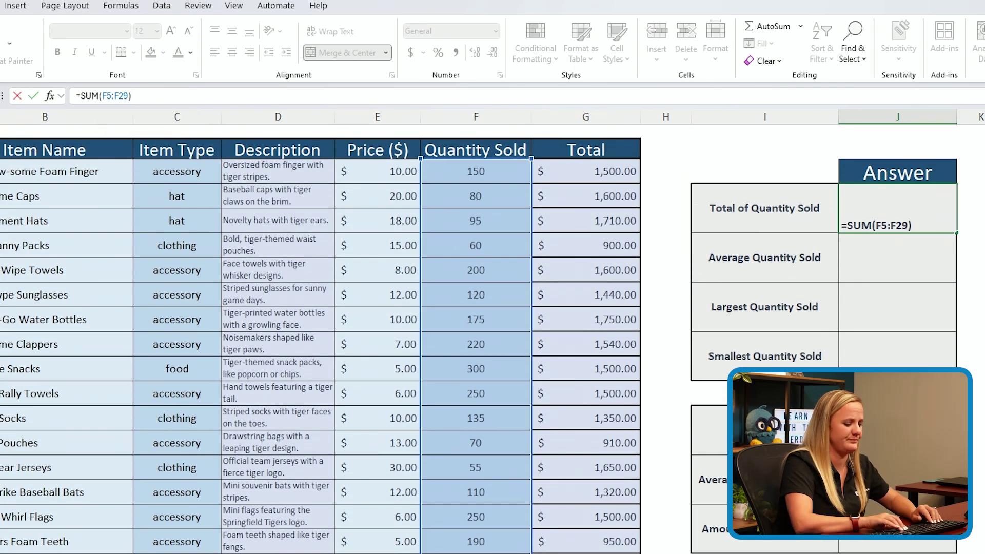
key(Return)
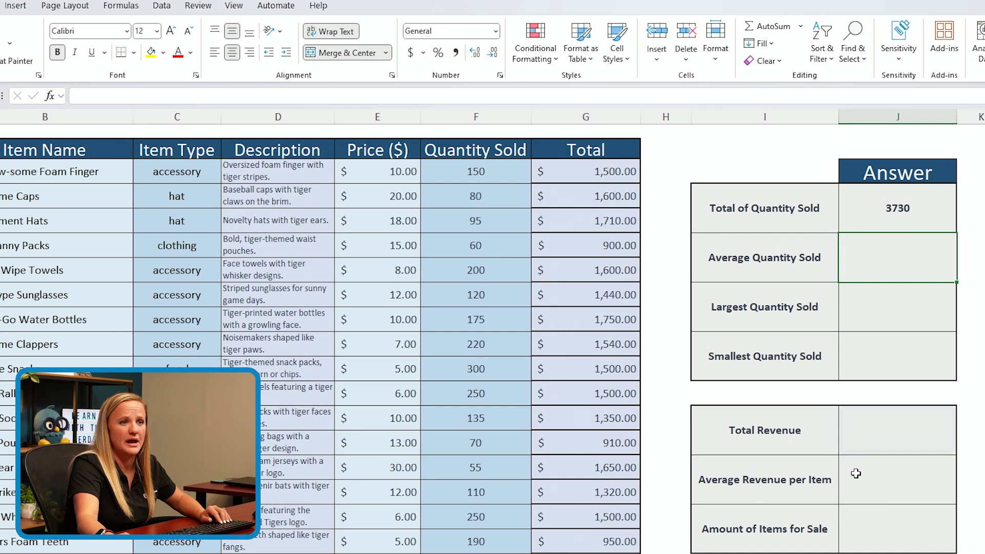
Step: Calculate the Total Revenue in its Answer cell with the formula =SUM(G5:G29)
click(881, 436)
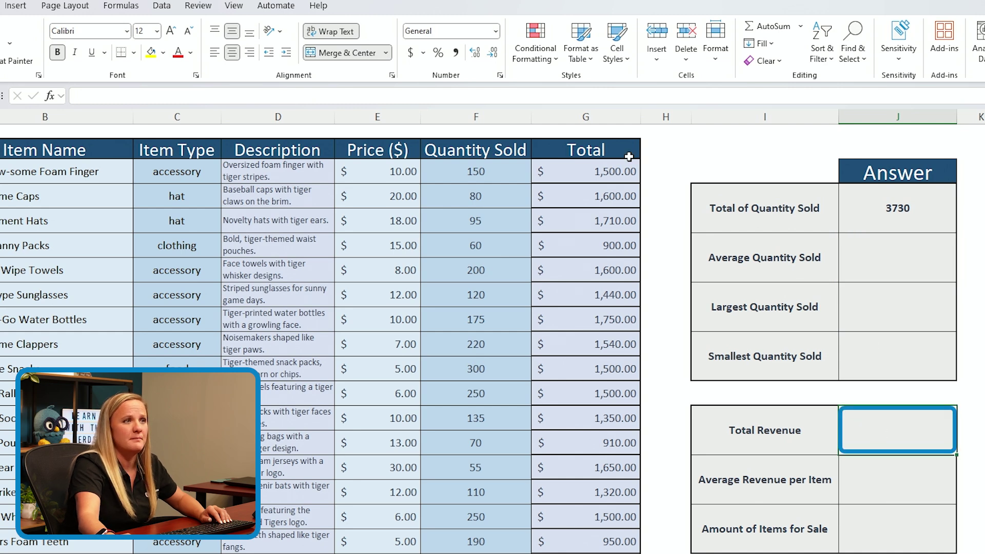
click(159, 101)
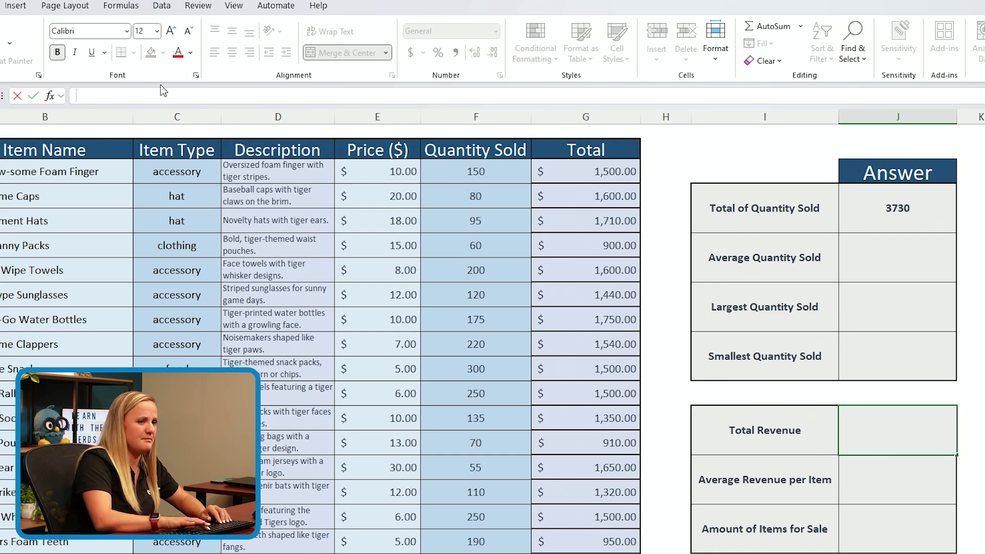
text(=)
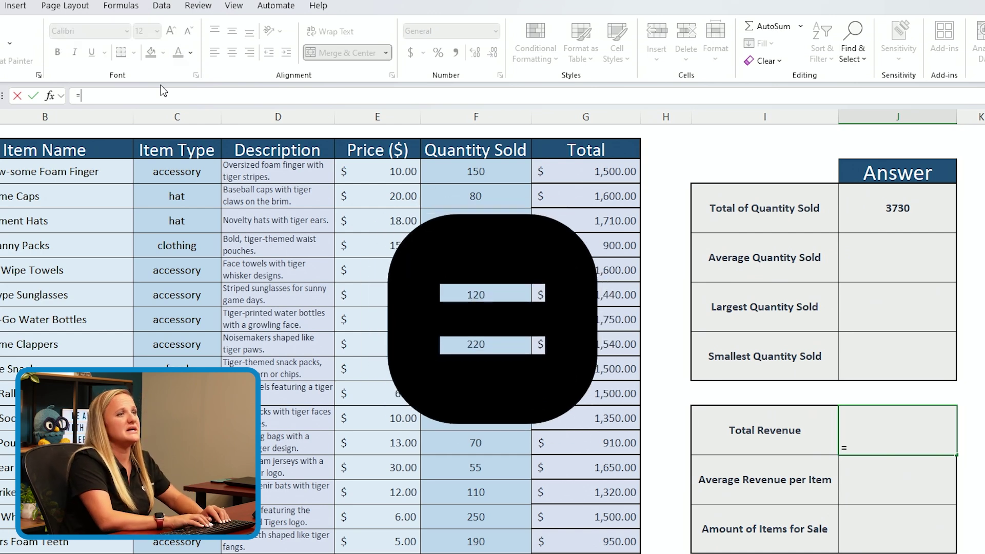
text(sum)
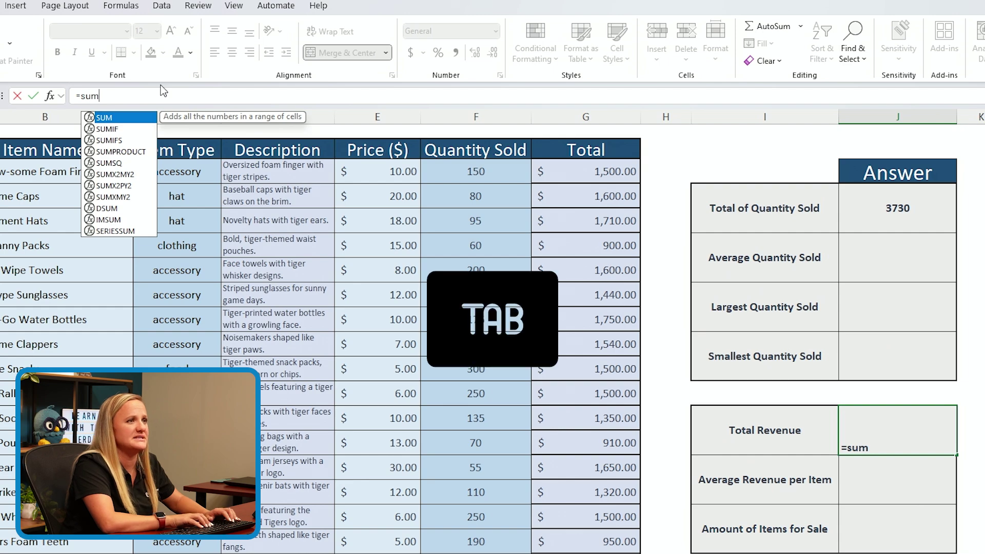
key(Tab)
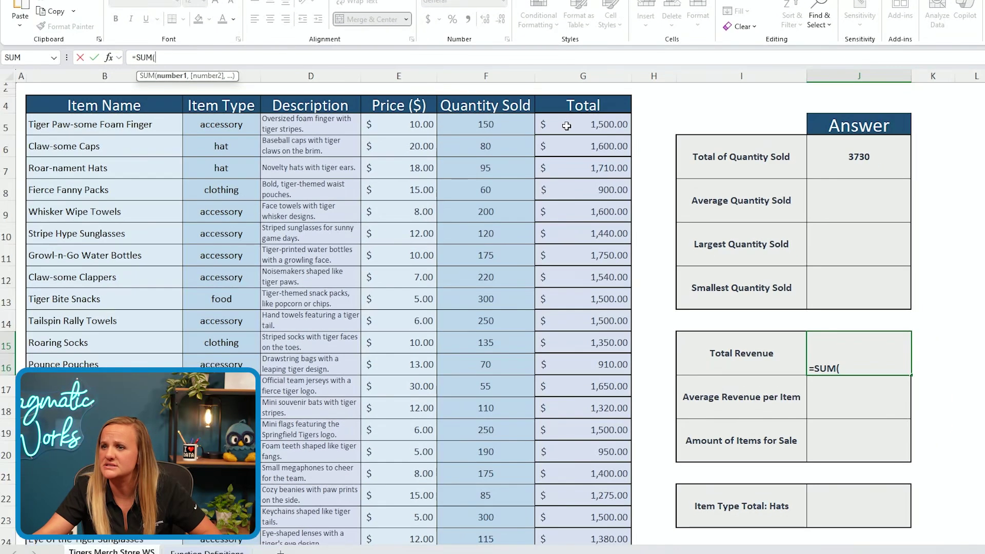
drag(565, 172, 593, 553)
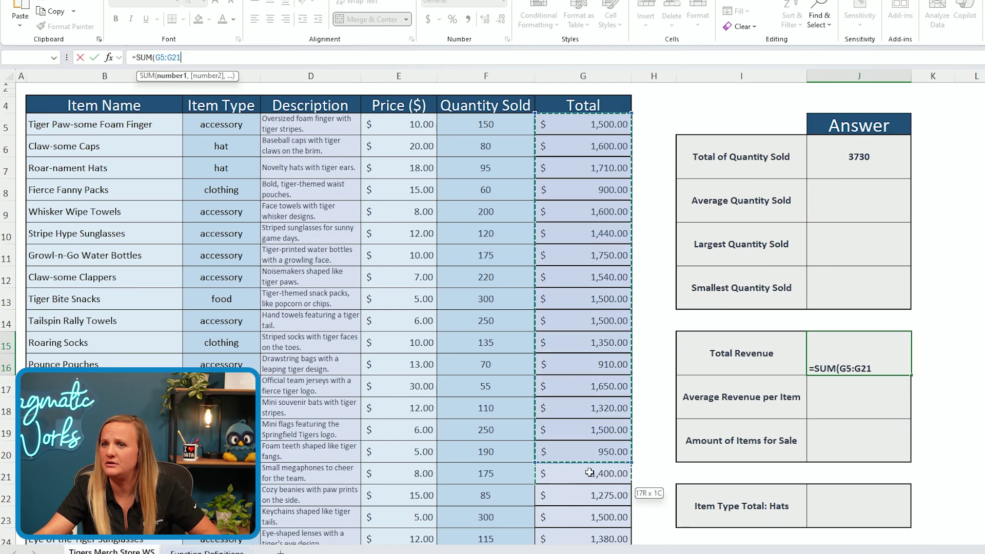
drag(590, 473, 603, 540)
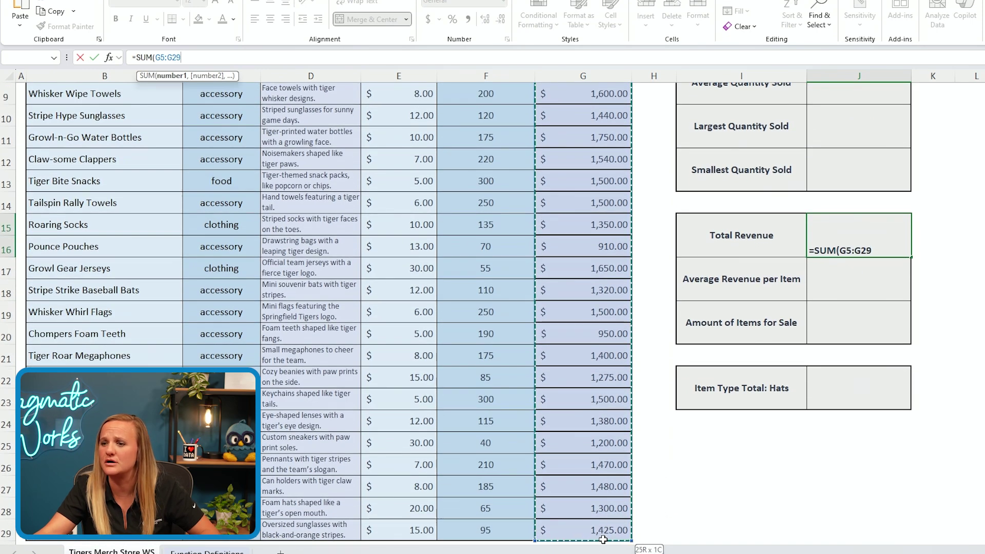
scroll(557, 468, up, 2)
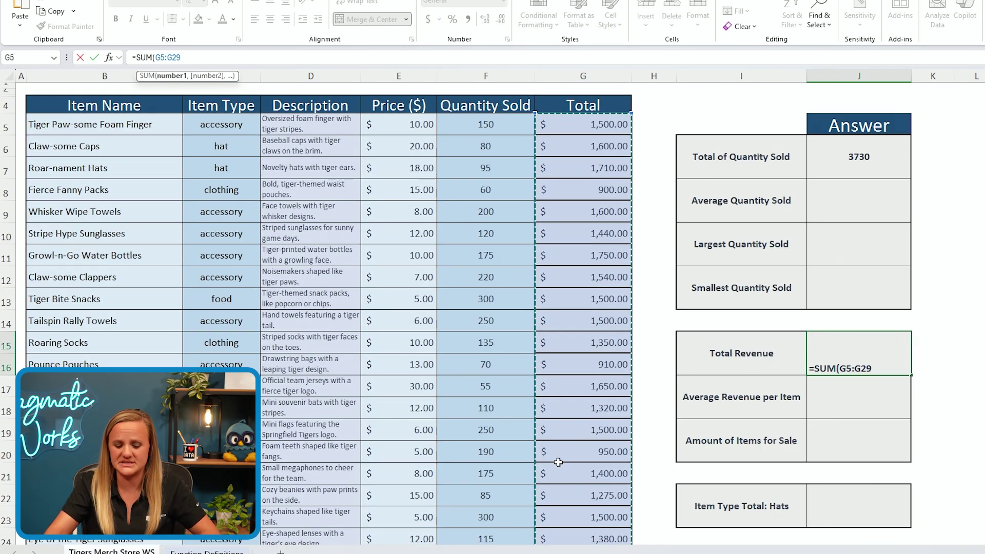
text())
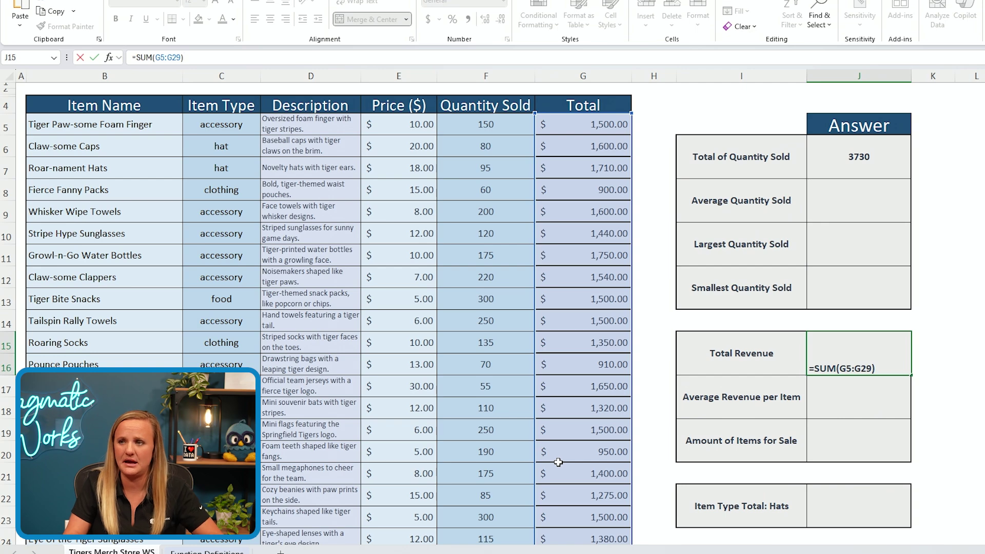
key(Return)
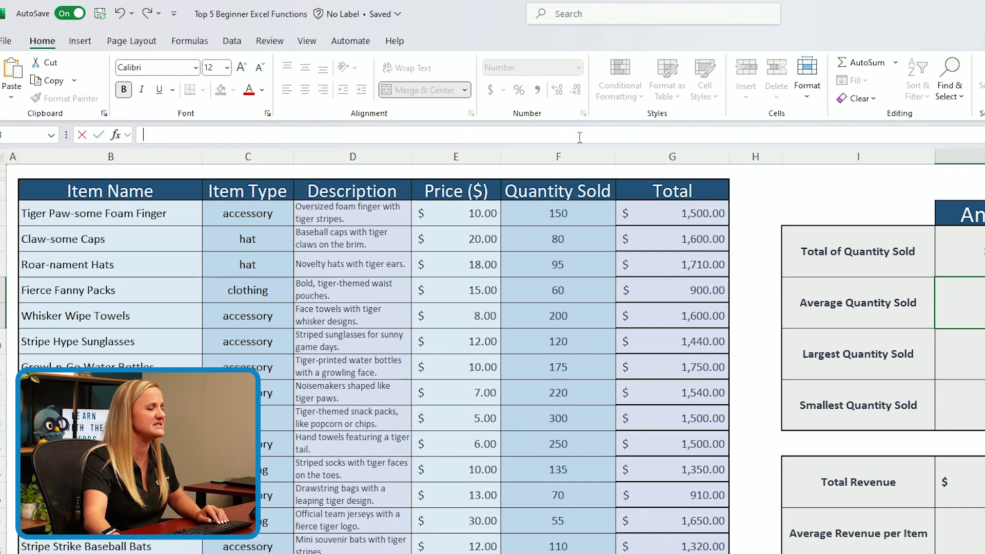
Step: Calculate the Average Quantity Sold in its Answer cell with the formula =AVERAGE(F5:F29)
text(=)
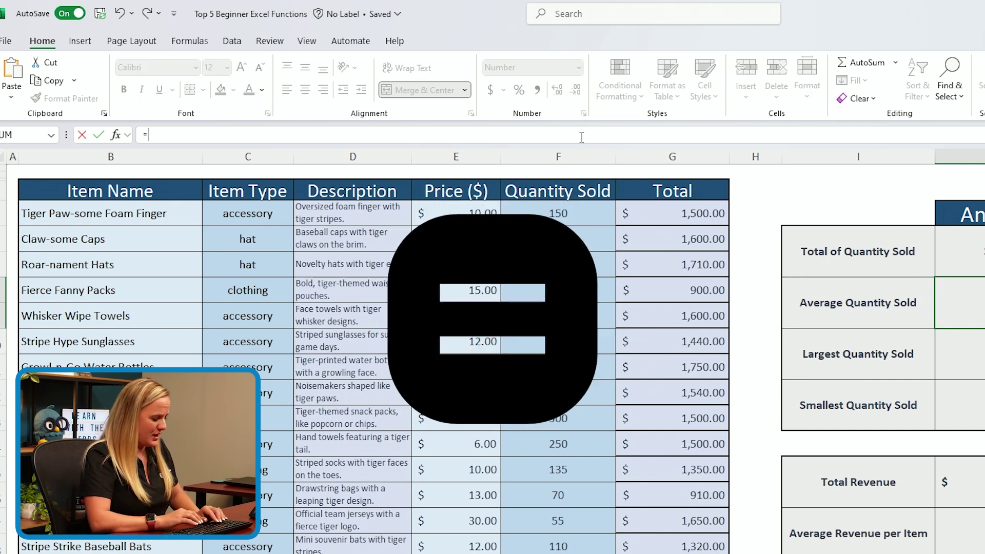
text(aver)
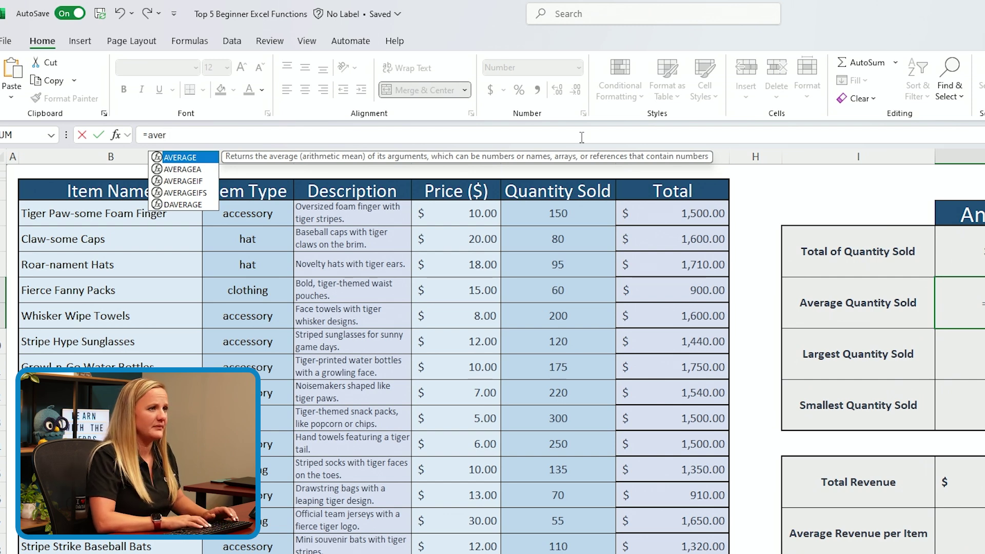
key(Tab)
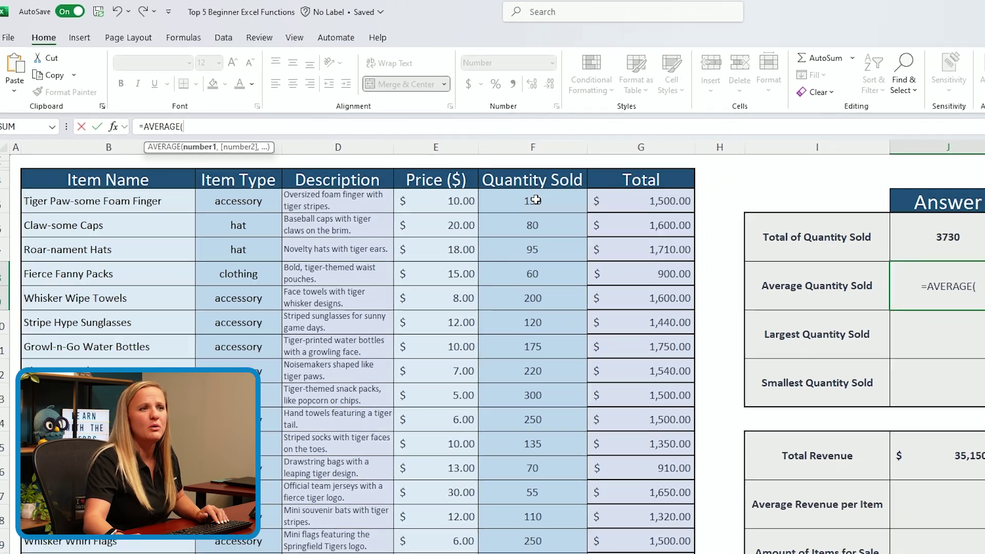
drag(567, 220, 566, 430)
drag(493, 362, 500, 543)
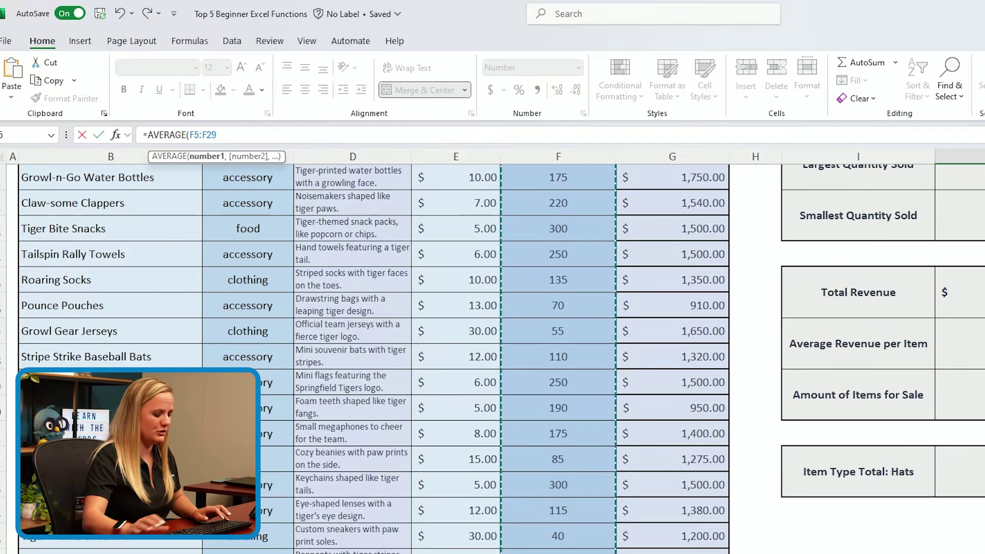
text())
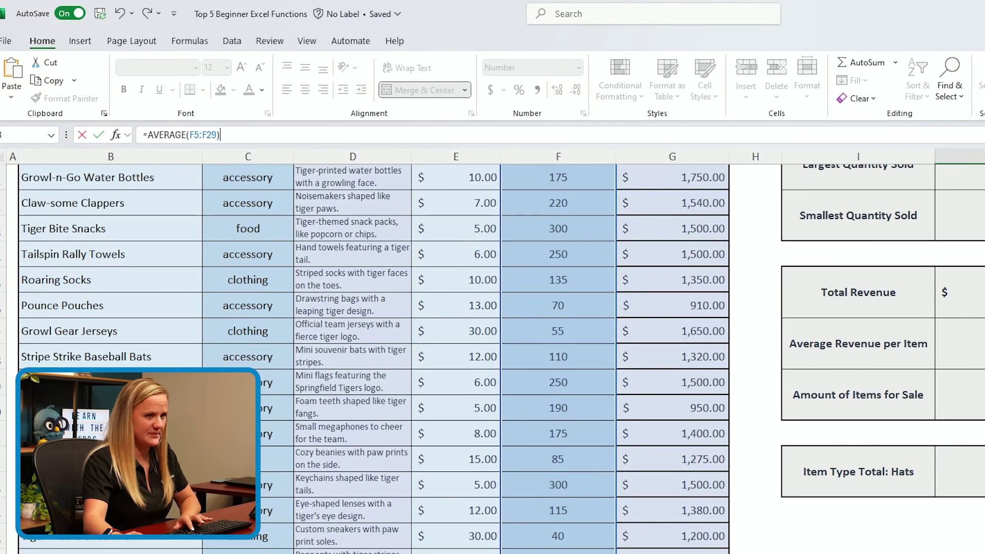
key(Return)
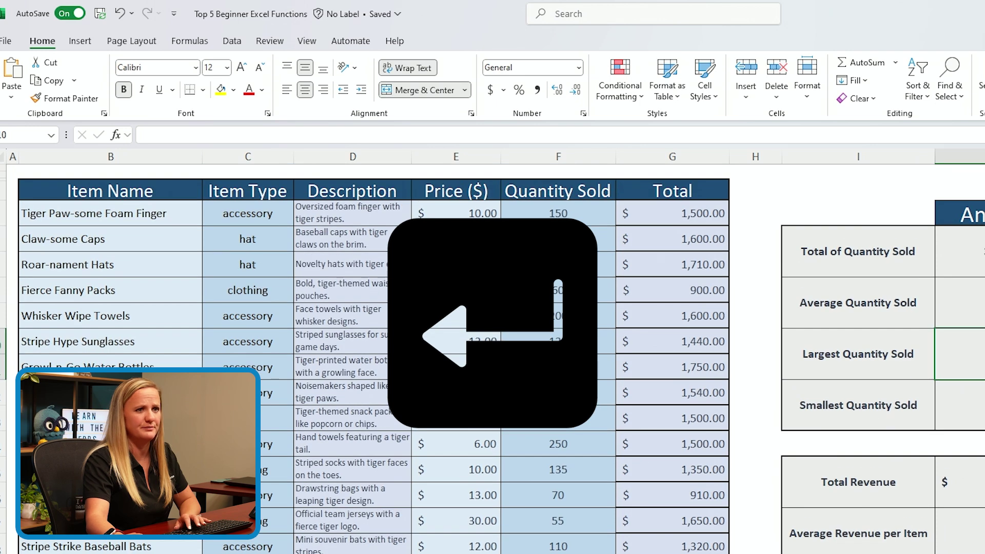
click(712, 306)
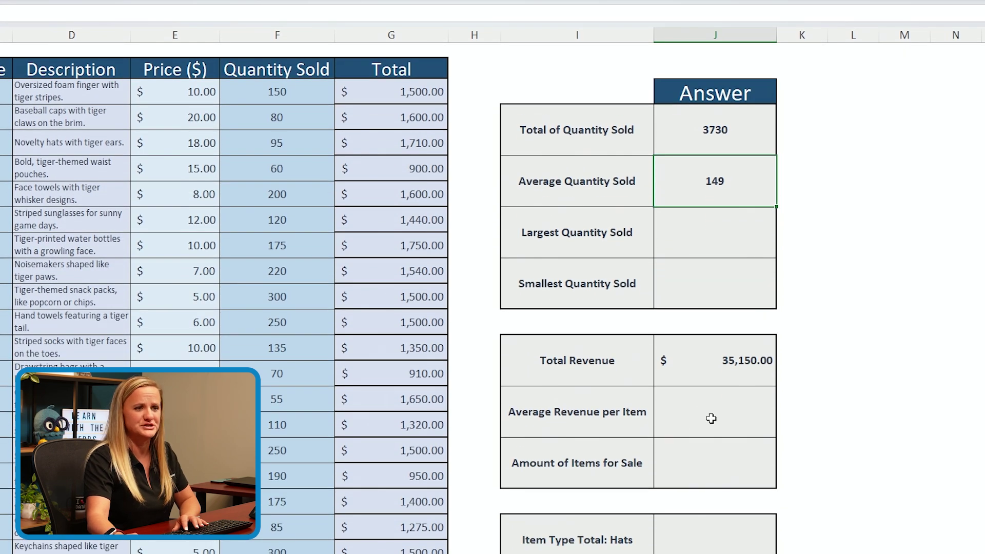
Step: Calculate the Average Revenue per Item in its Answer cell with the formula =AVERAGE(G5:G29)
click(714, 421)
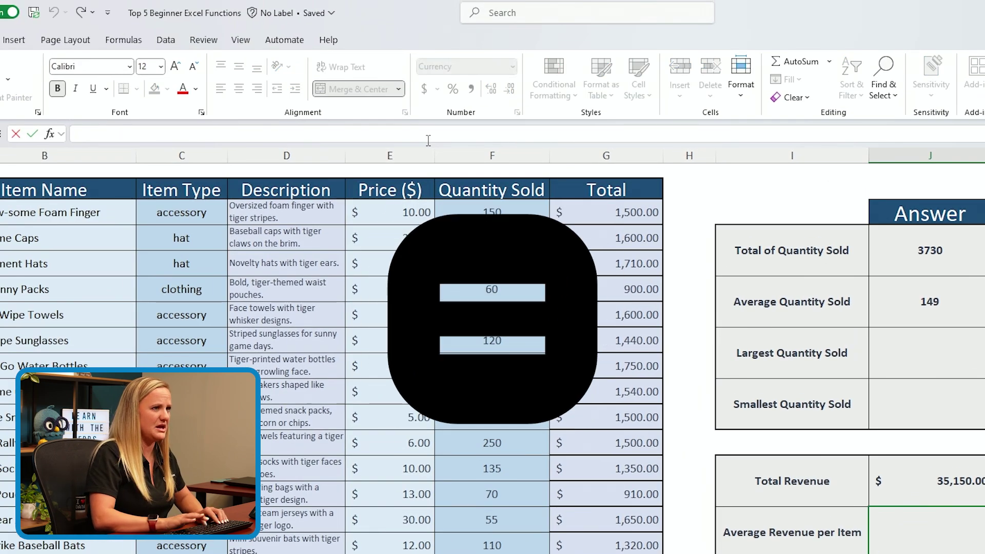
text(=aver)
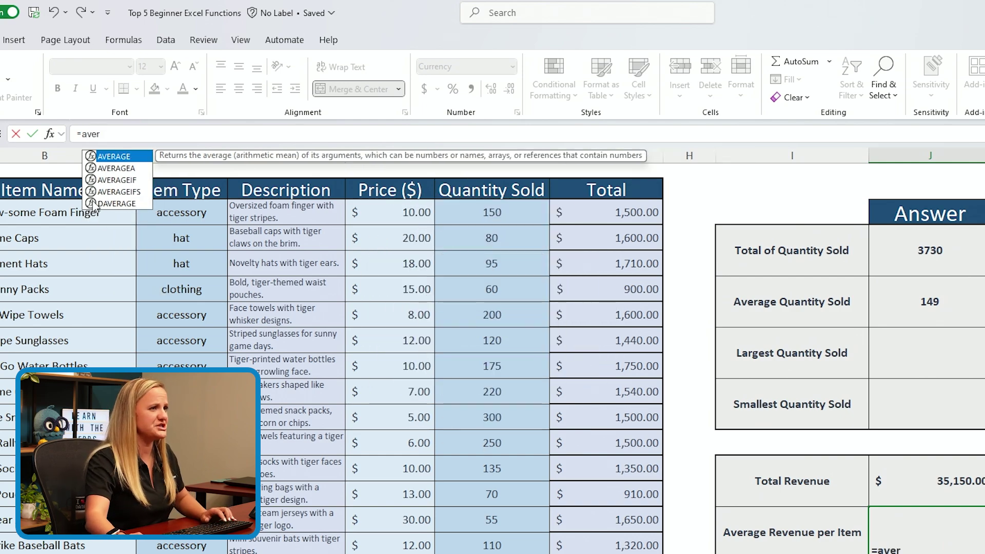
key(Tab)
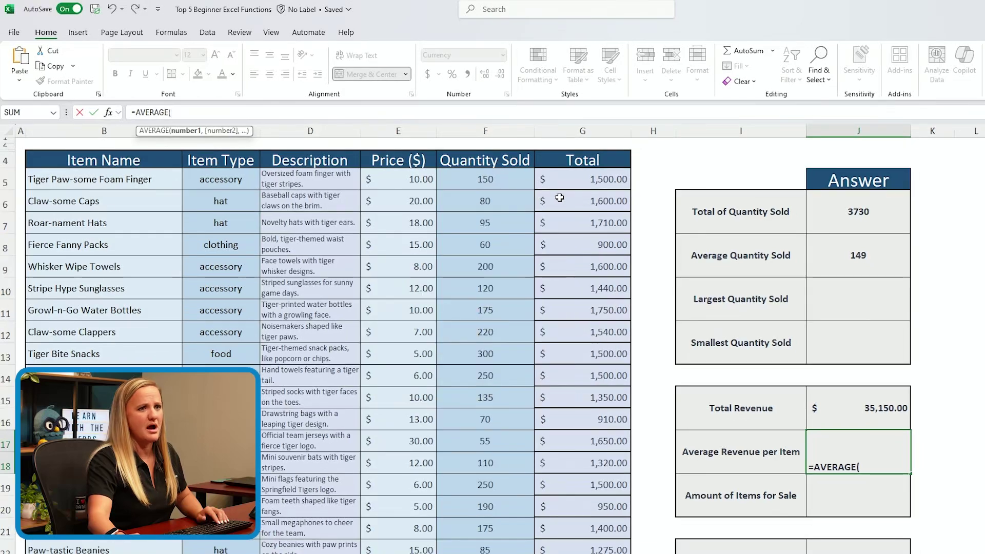
drag(569, 180, 591, 165)
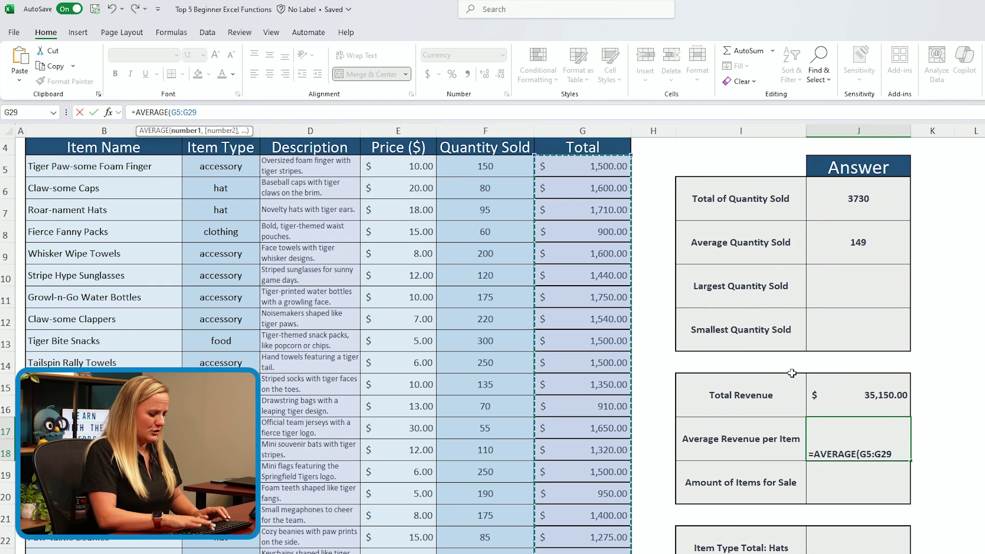
text())
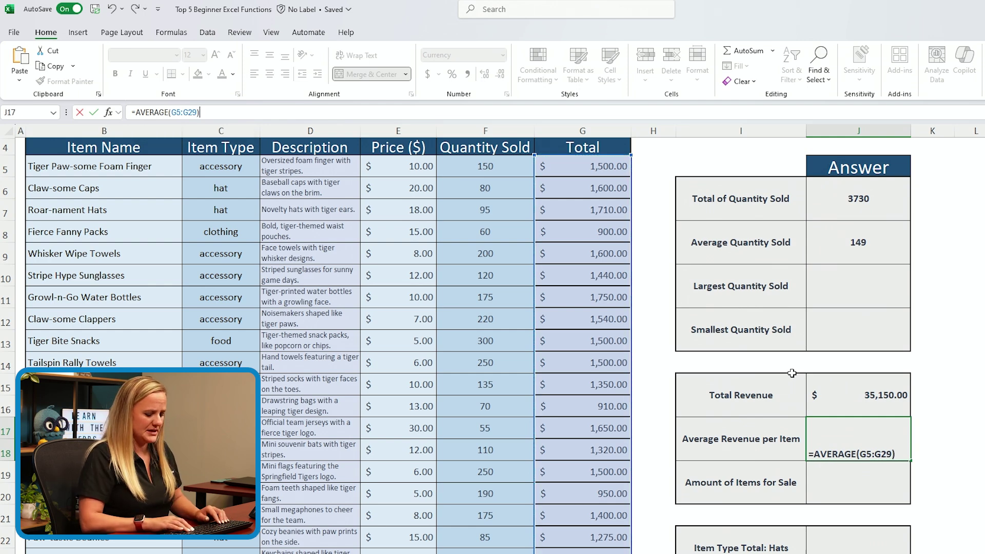
key(Return)
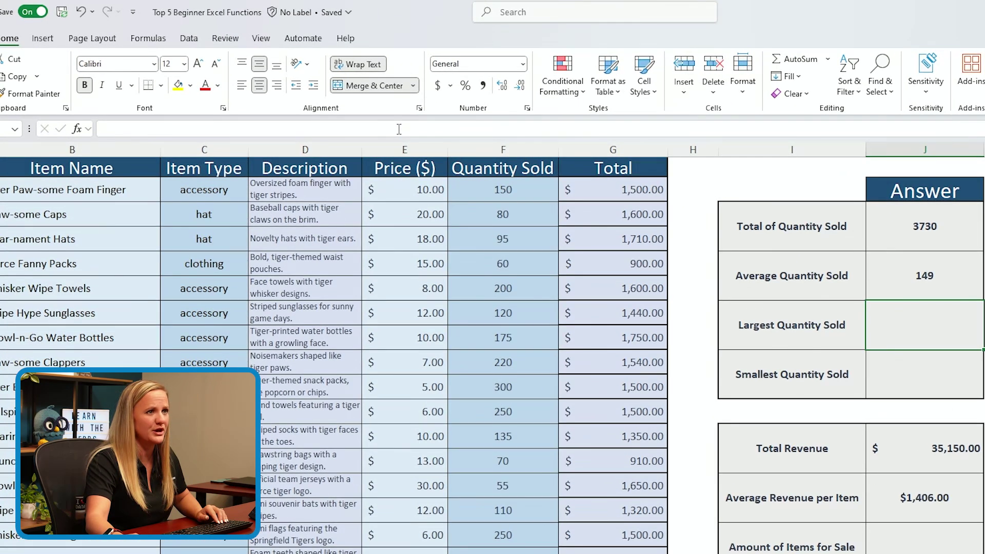
Step: Calculate the Largest Quantity Sold in its Answer cell with the formula =MAX(F5:F29)
click(346, 102)
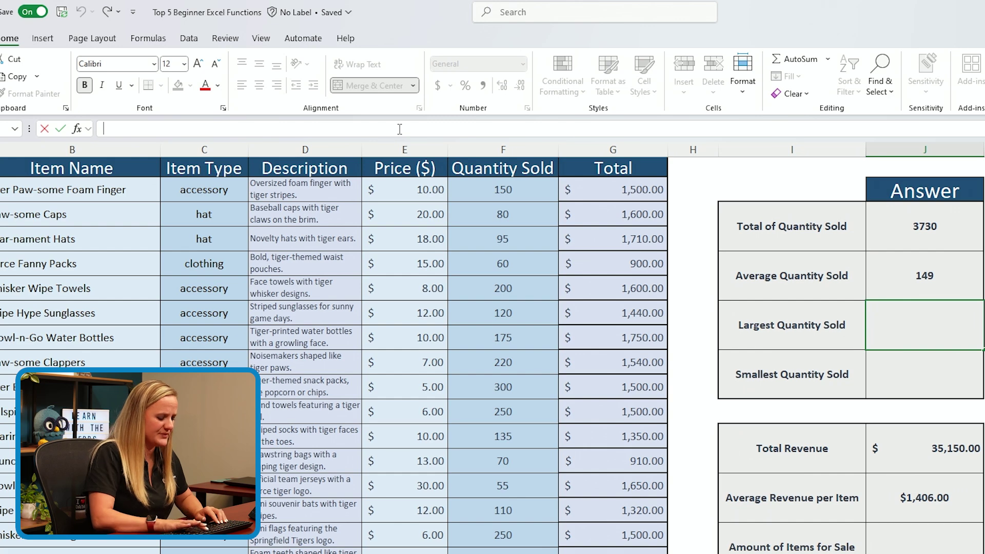
text(=)
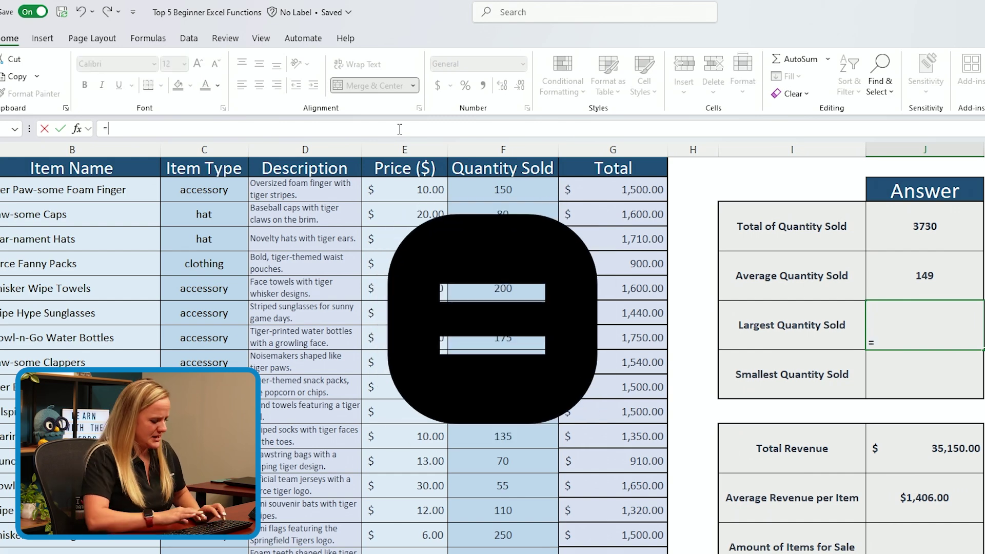
text(MA)
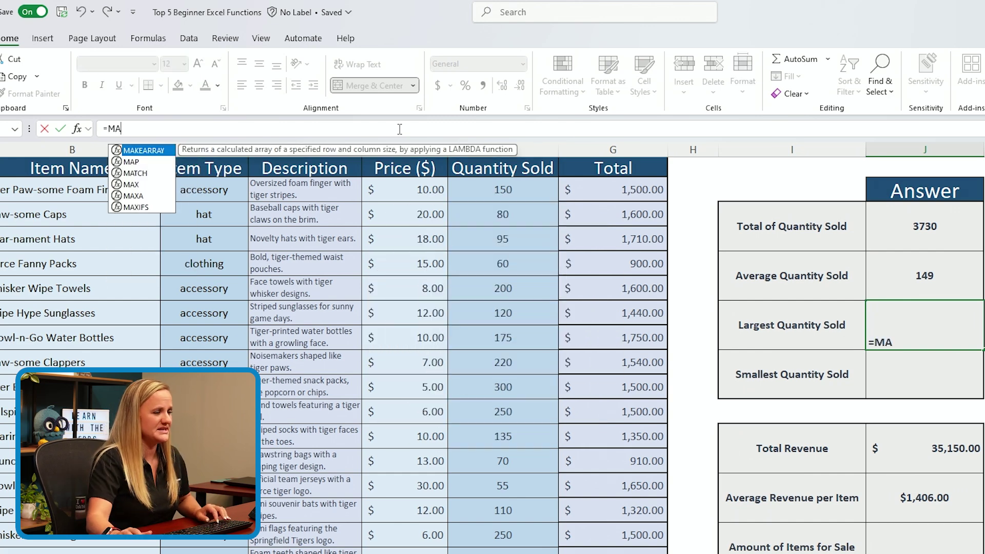
text(X)
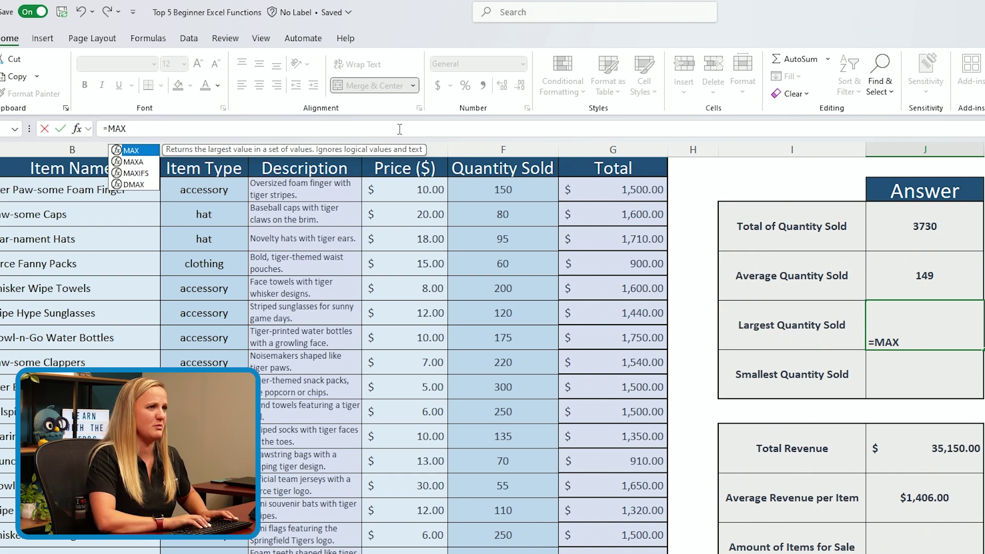
key(Tab)
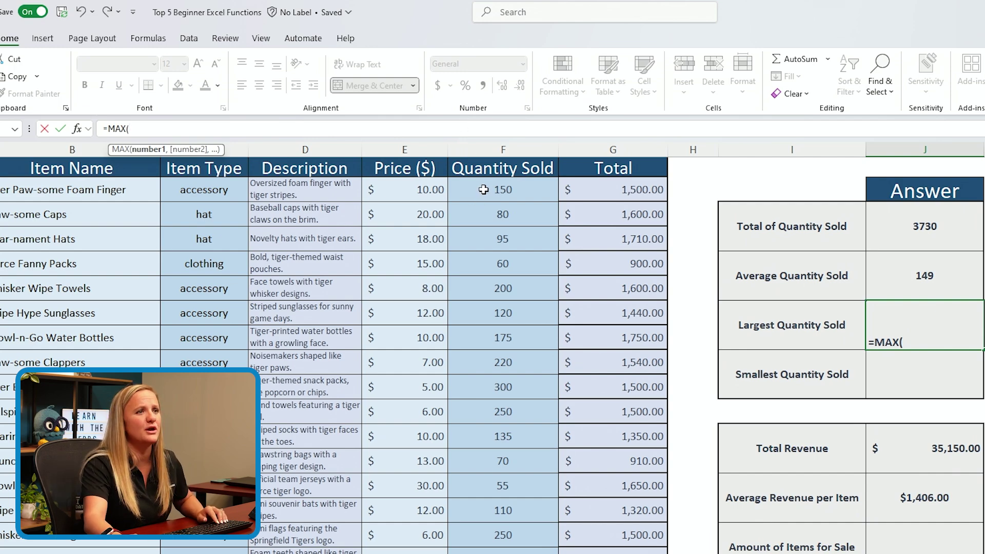
drag(487, 189, 529, 504)
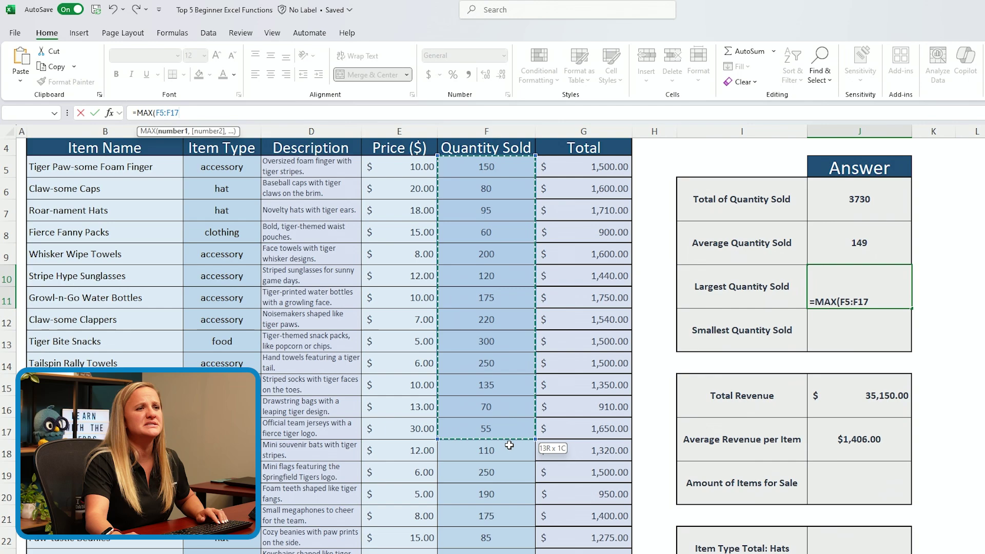
drag(509, 445, 495, 553)
scroll(486, 346, down, 1)
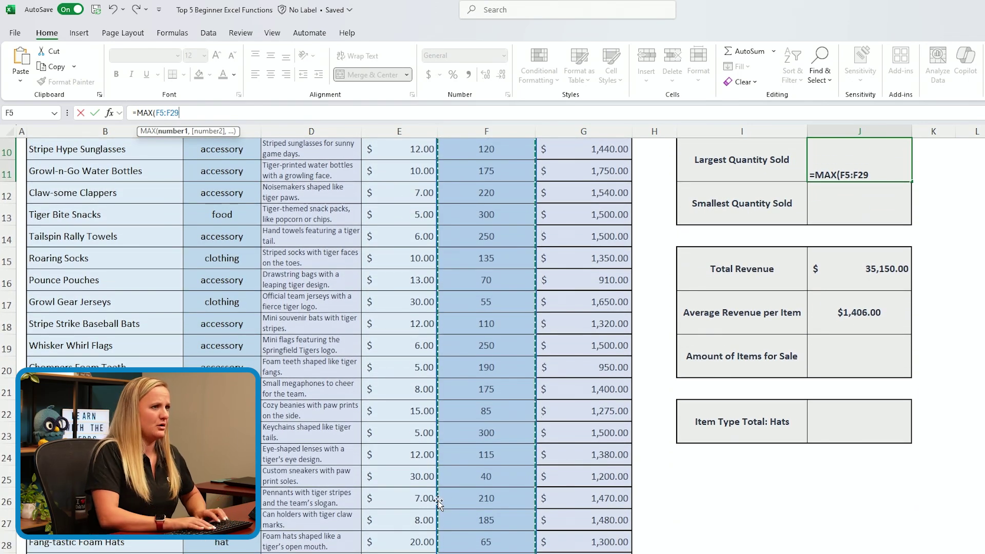
text())
key(Return)
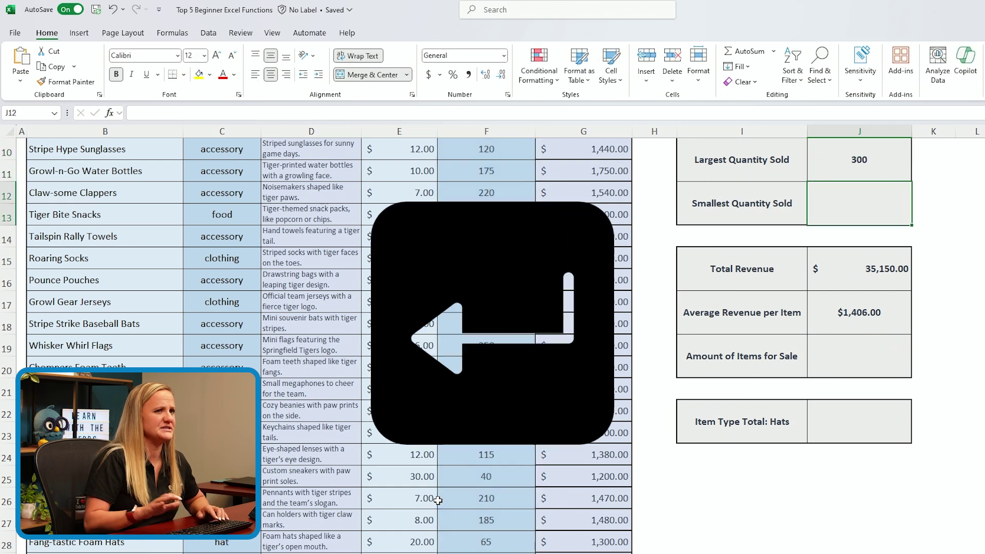
scroll(929, 226, up, 2)
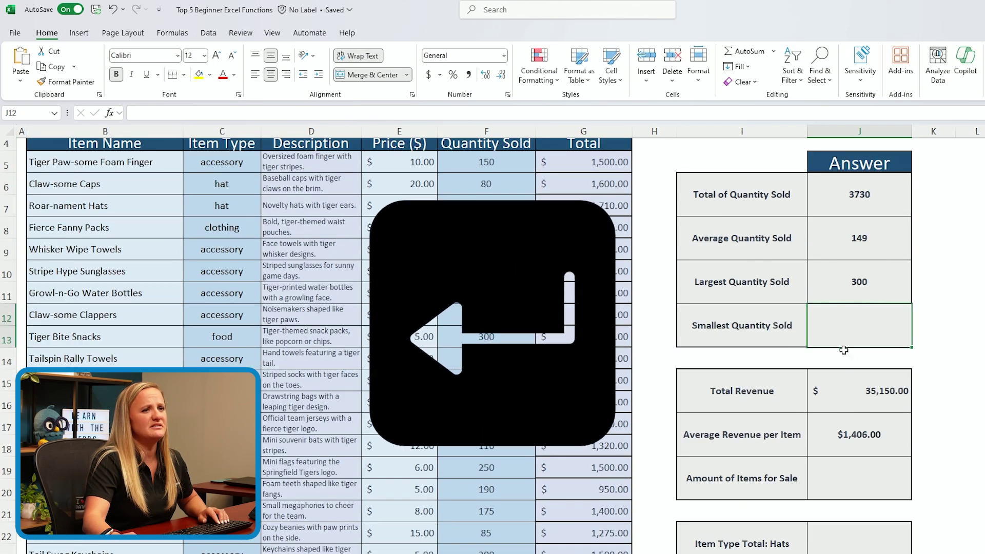
click(847, 291)
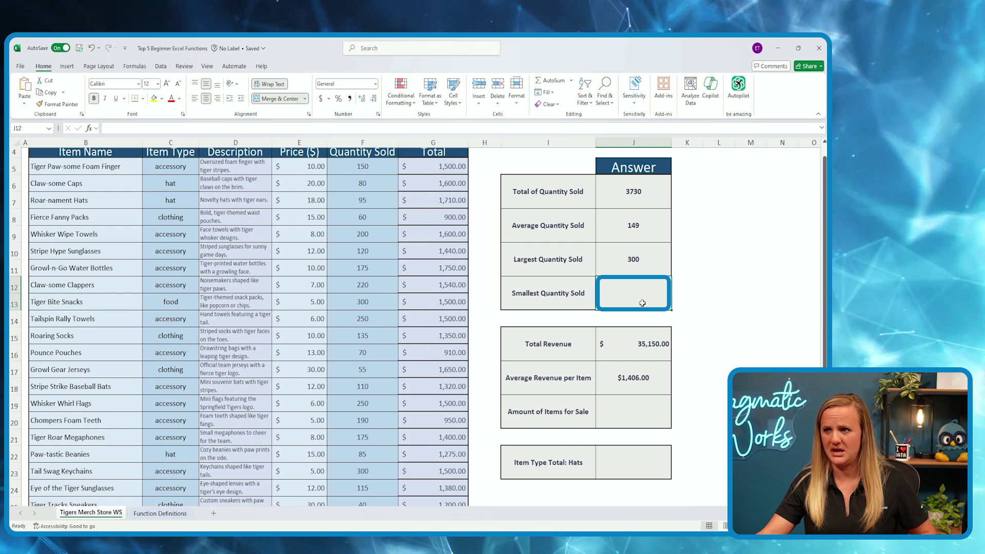
Step: Calculate the Smallest Quantity Sold in its Answer cell with the formula =MIN(F5:F29)
click(274, 128)
text(=)
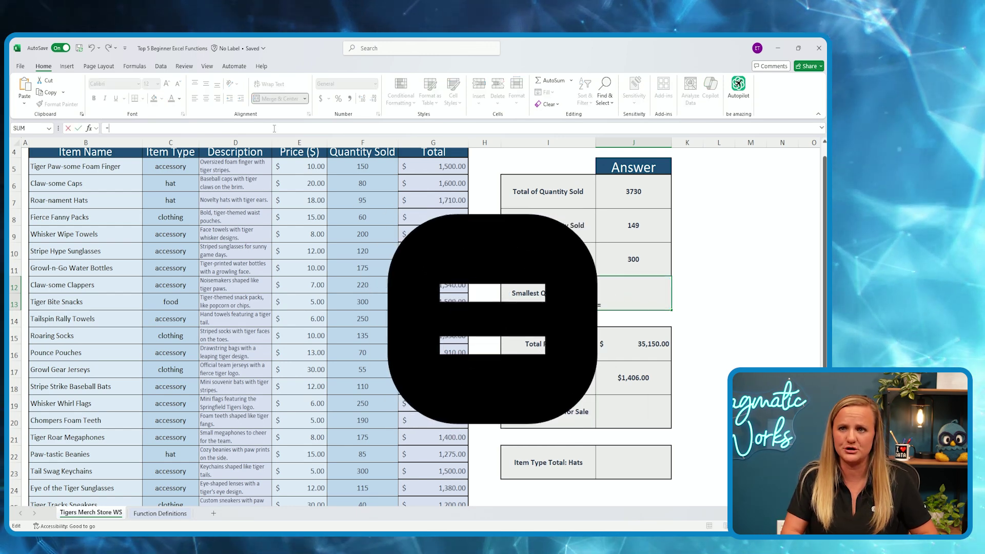
text(MIN)
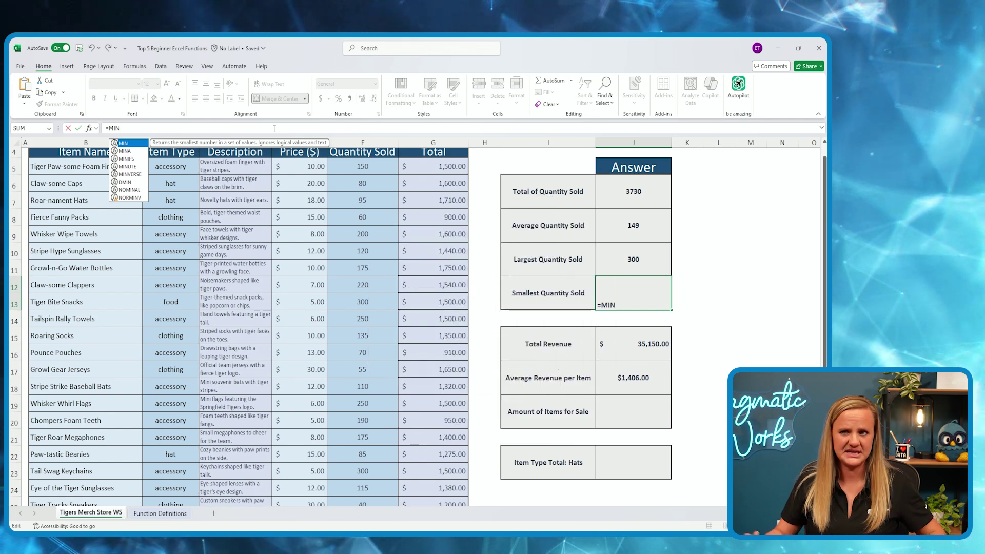
key(Tab)
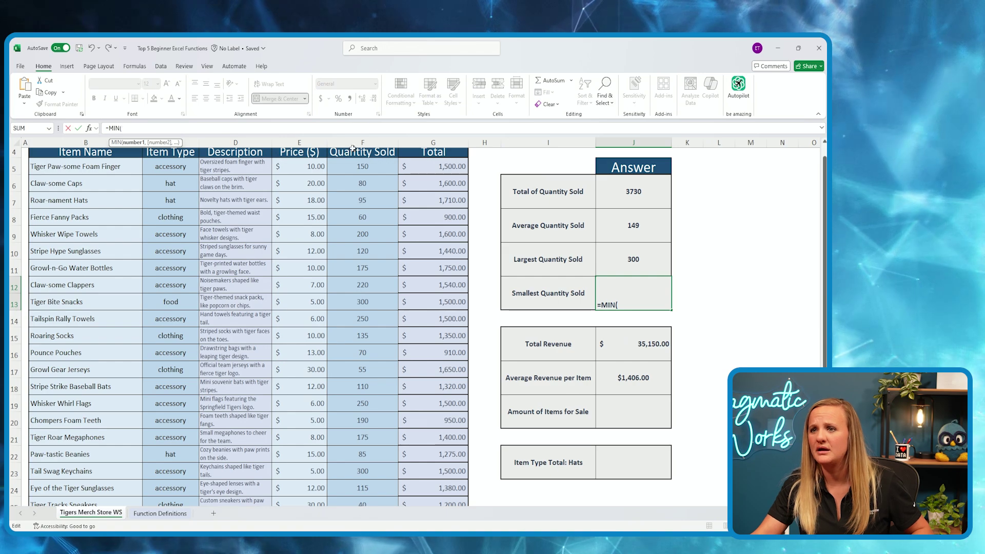
drag(365, 168, 363, 478)
text())
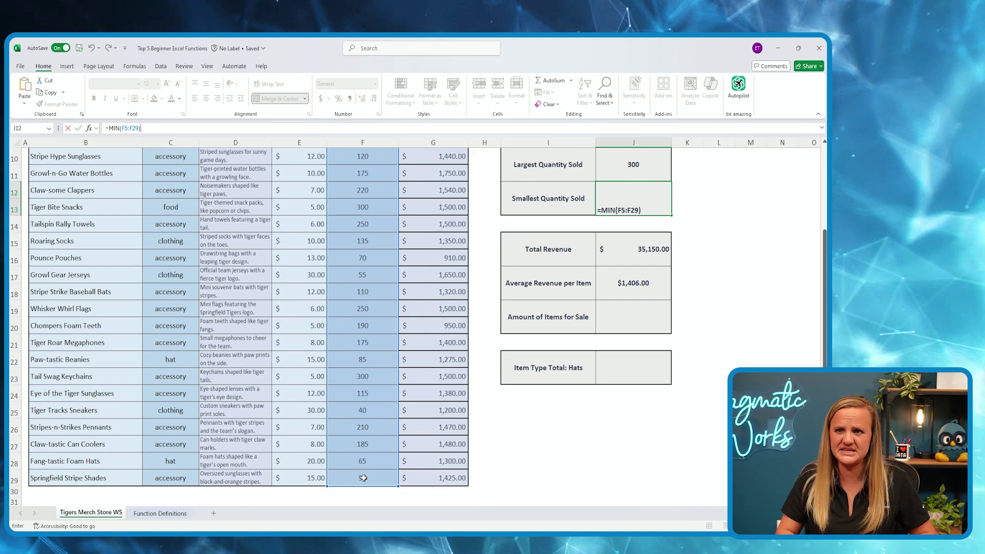
key(Return)
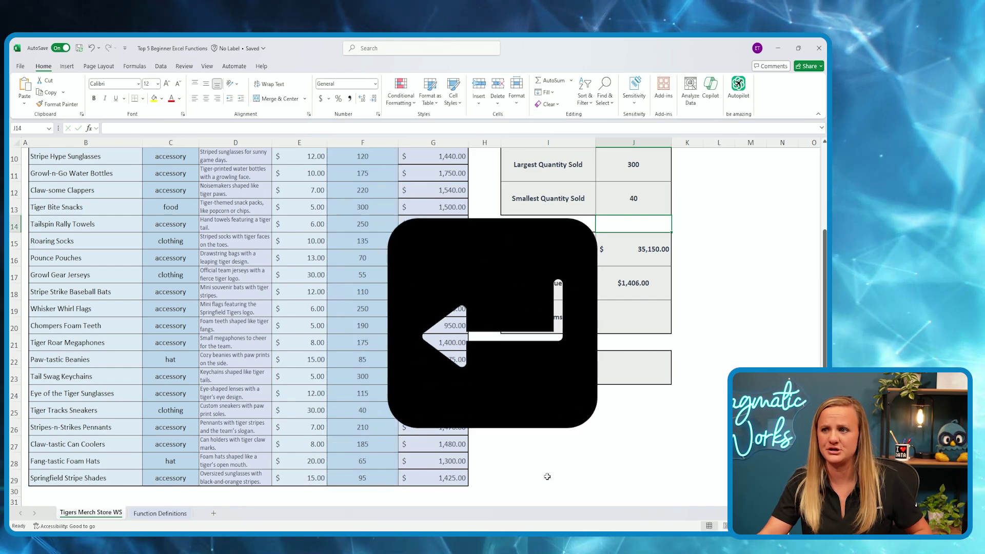
scroll(675, 284, up, 1)
scroll(675, 285, up, 2)
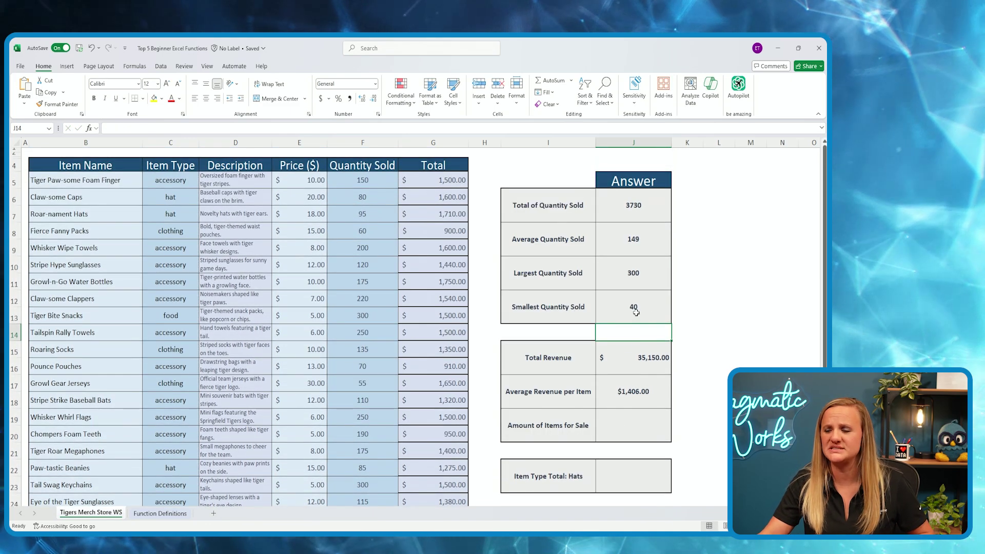
click(636, 308)
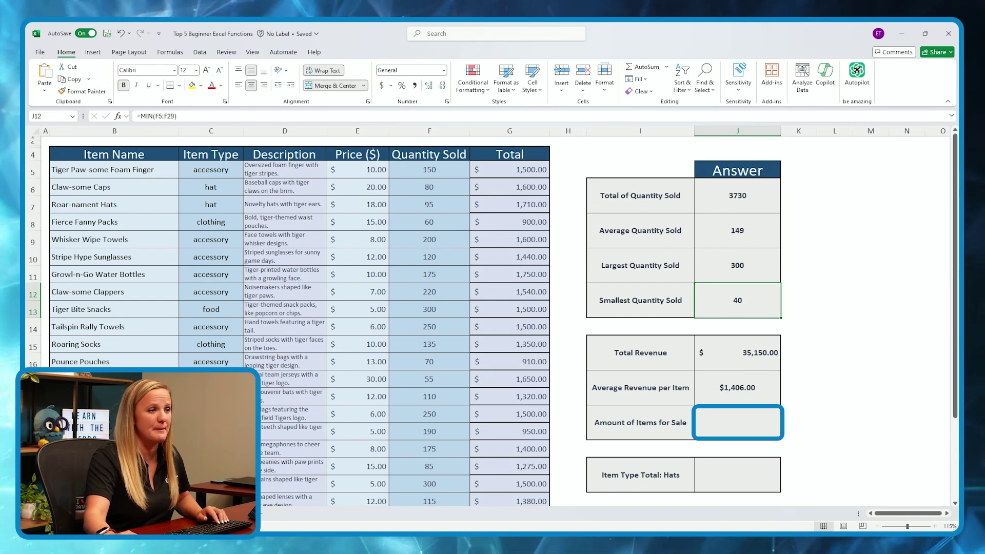
Step: Try to count the Amount of Items for Sale from the item names with the formula =COUNT(B5:B29)
click(735, 428)
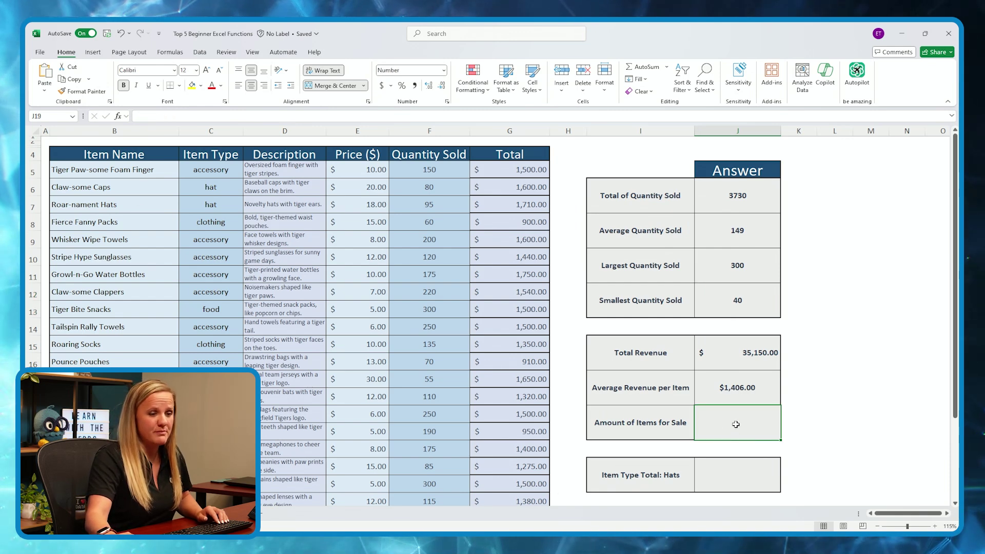
click(251, 114)
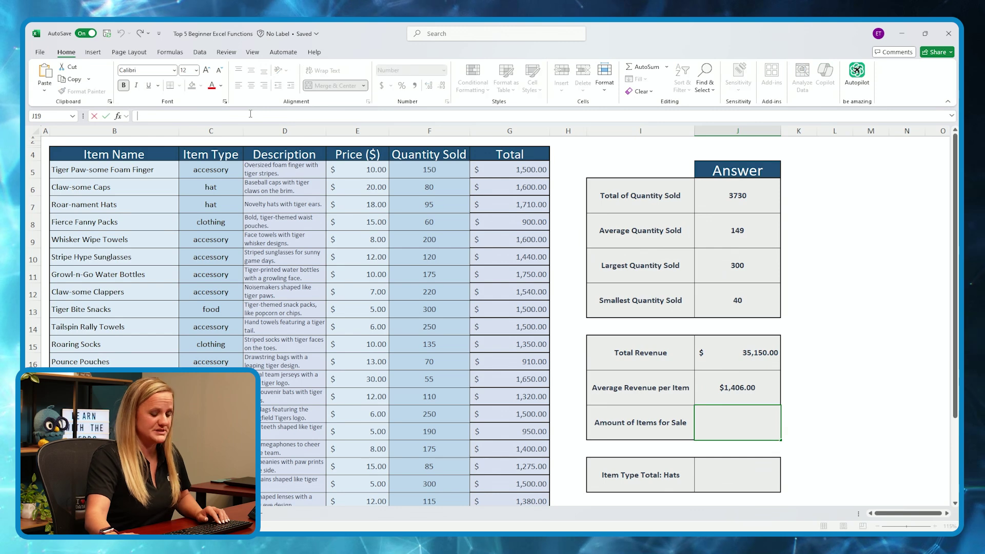
text(=)
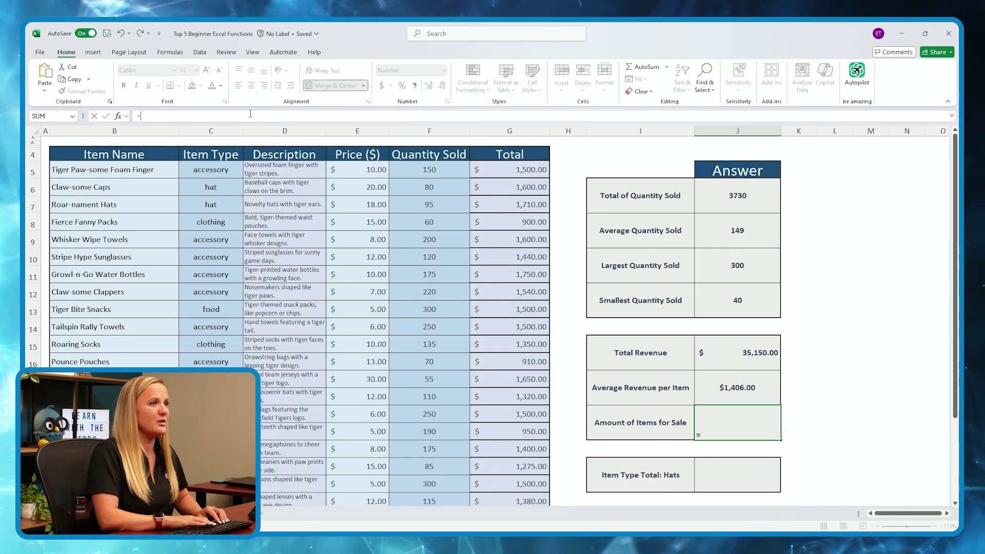
text(count)
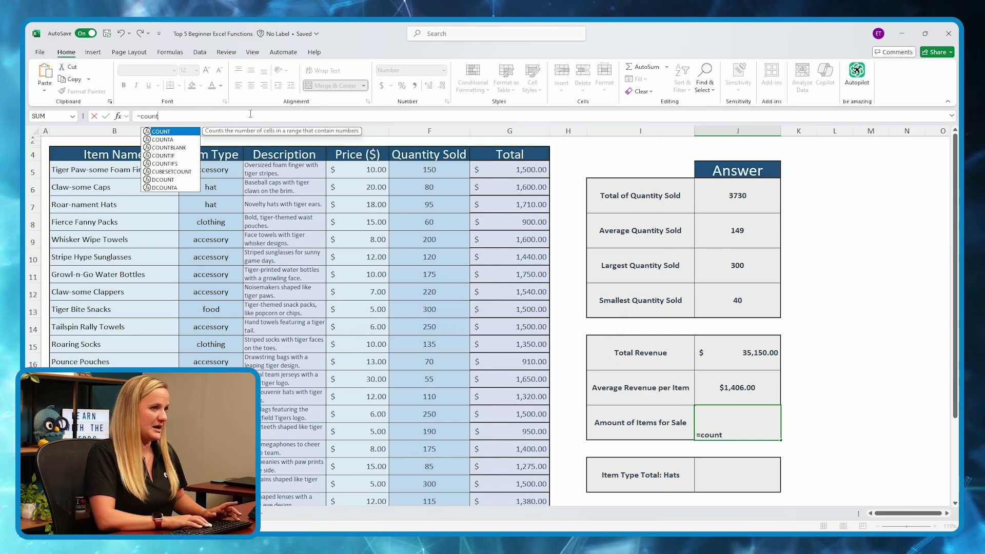
key(Tab)
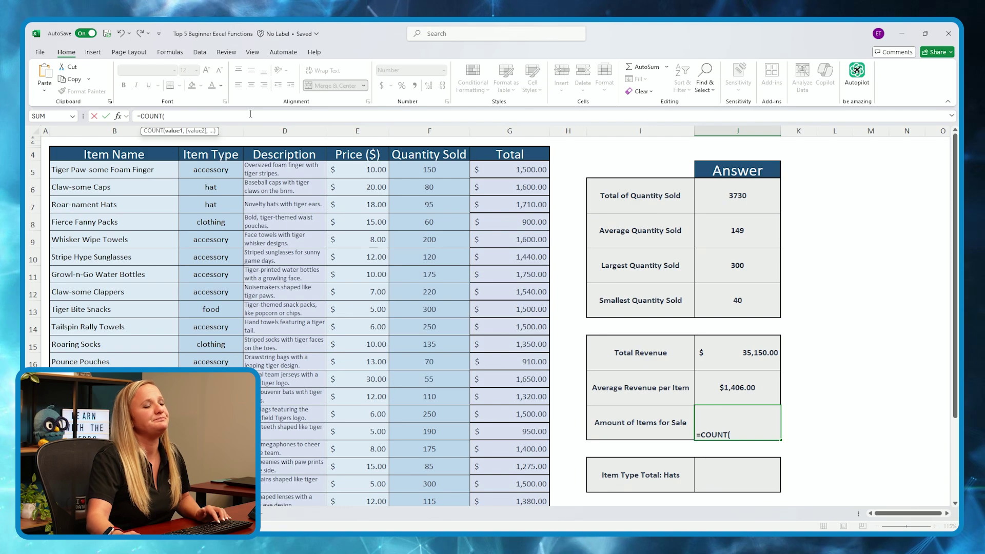
drag(98, 172, 107, 475)
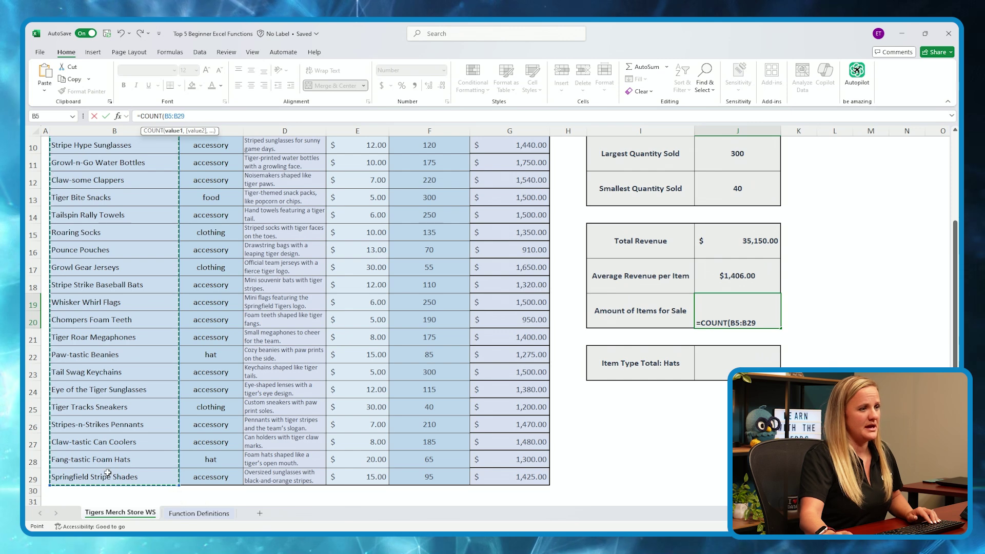
scroll(107, 471, up, 1)
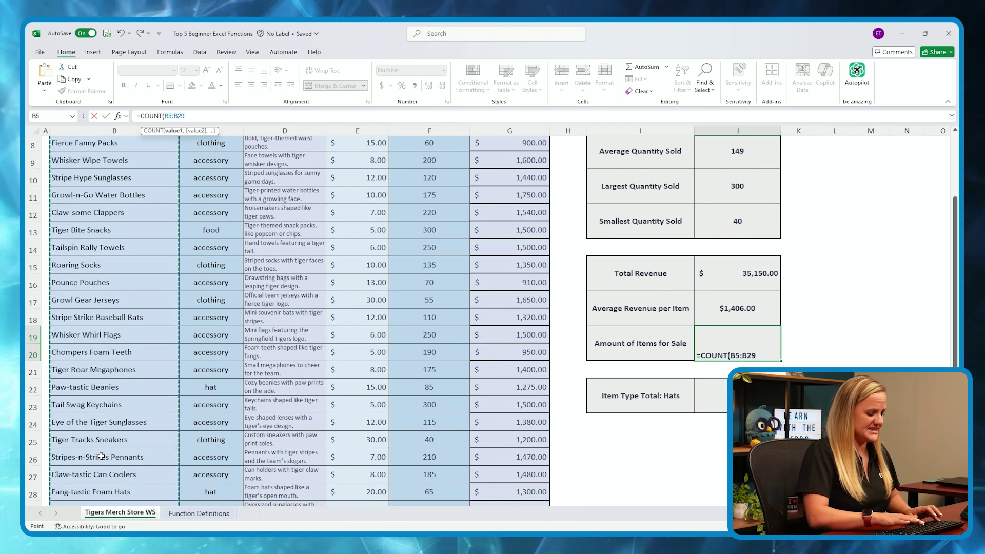
text())
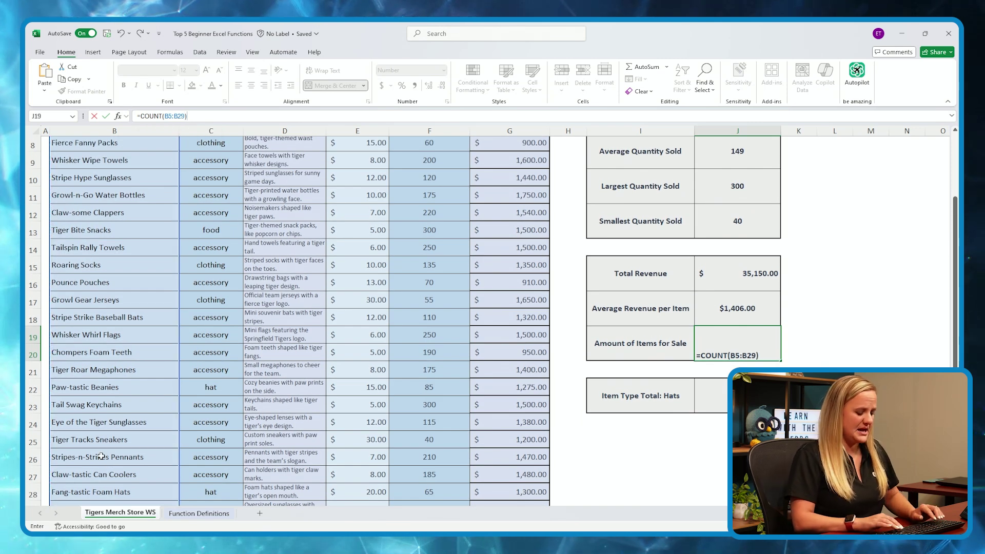
key(Return)
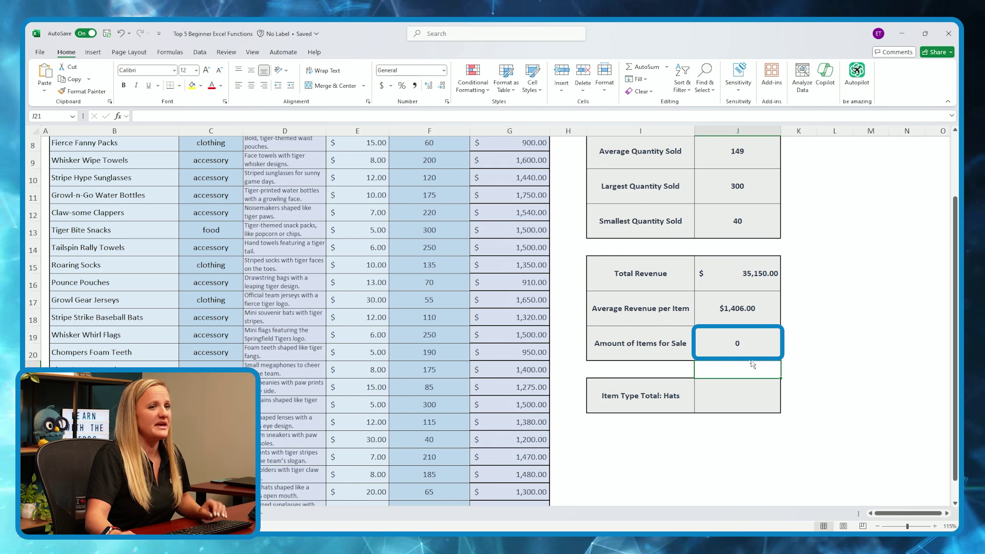
Step: Replace the Amount of Items for Sale formula with =COUNTA(B5:B29) to count the item names
click(739, 344)
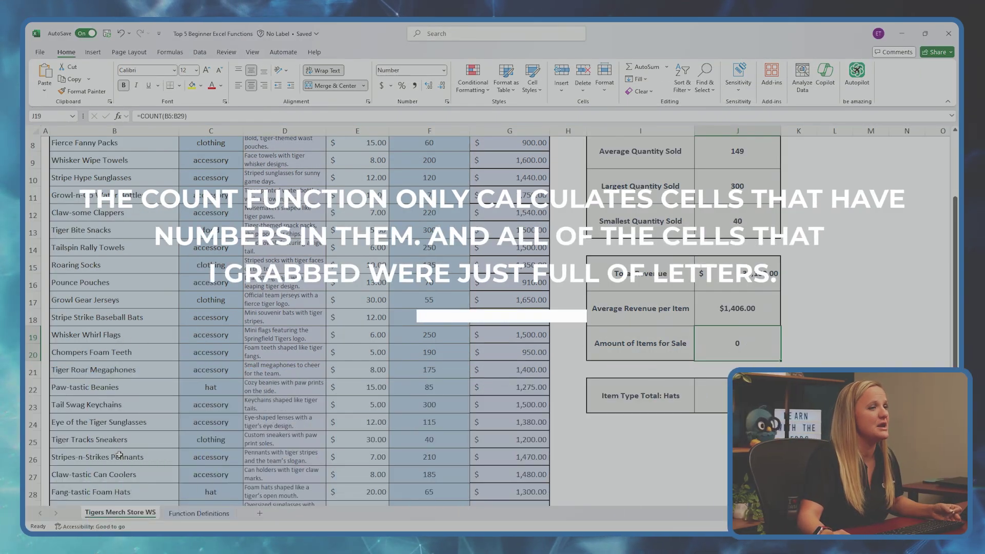
scroll(120, 455, up, 2)
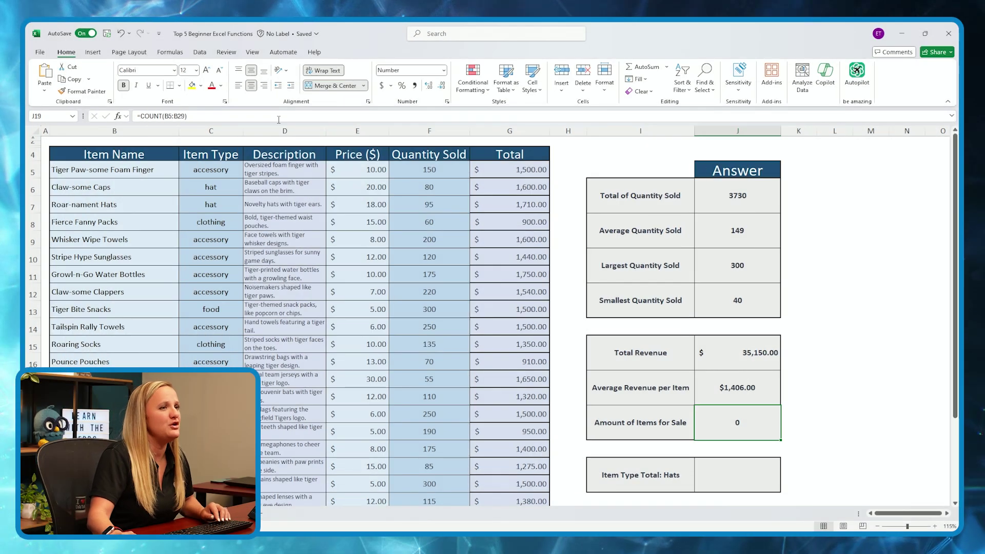
click(279, 119)
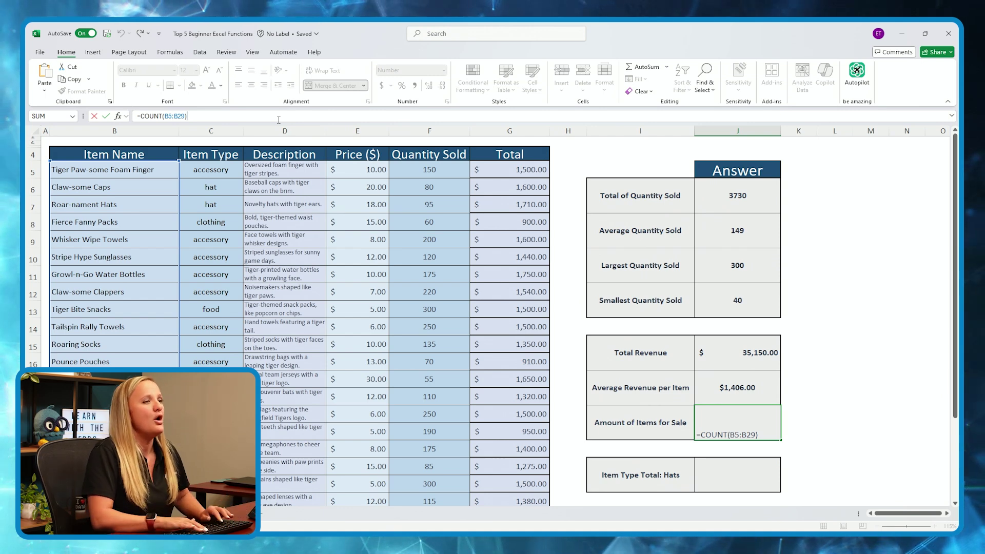
key(BackSpace)
key(BackSpace)
key(BackSpace)
key(BackSpace)
key(BackSpace)
key(BackSpace)
key(BackSpace)
key(BackSpace)
key(BackSpace)
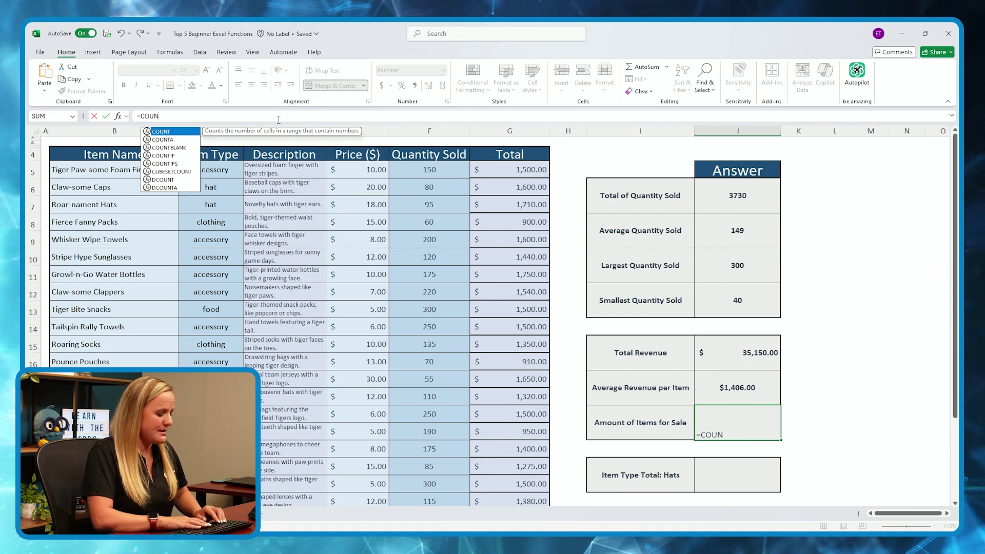
text(t)
key(BackSpace)
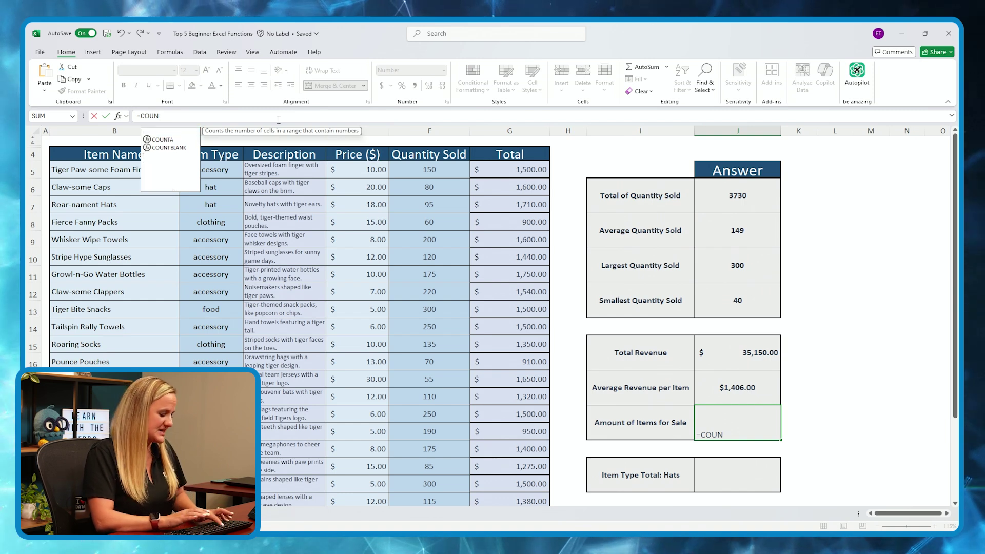
text(TA)
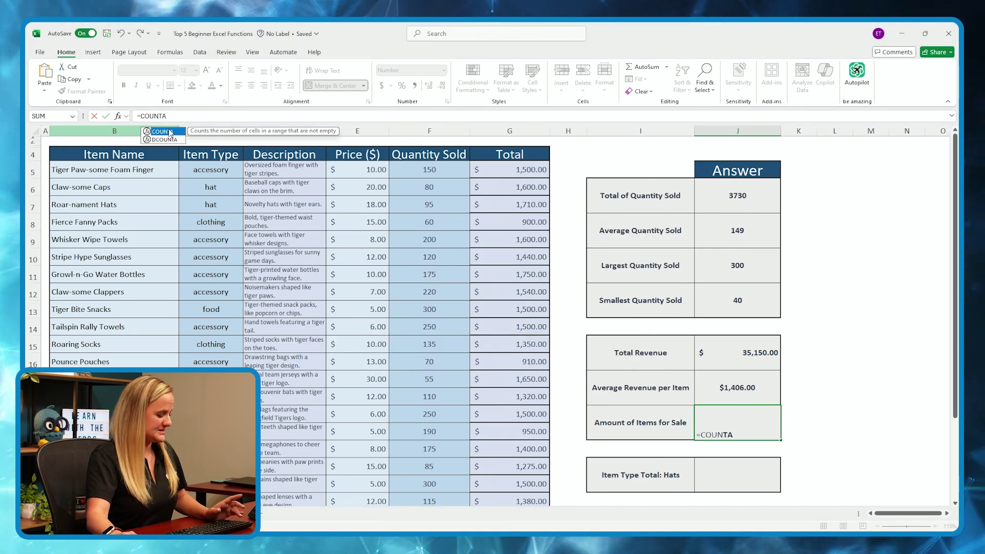
key(Tab)
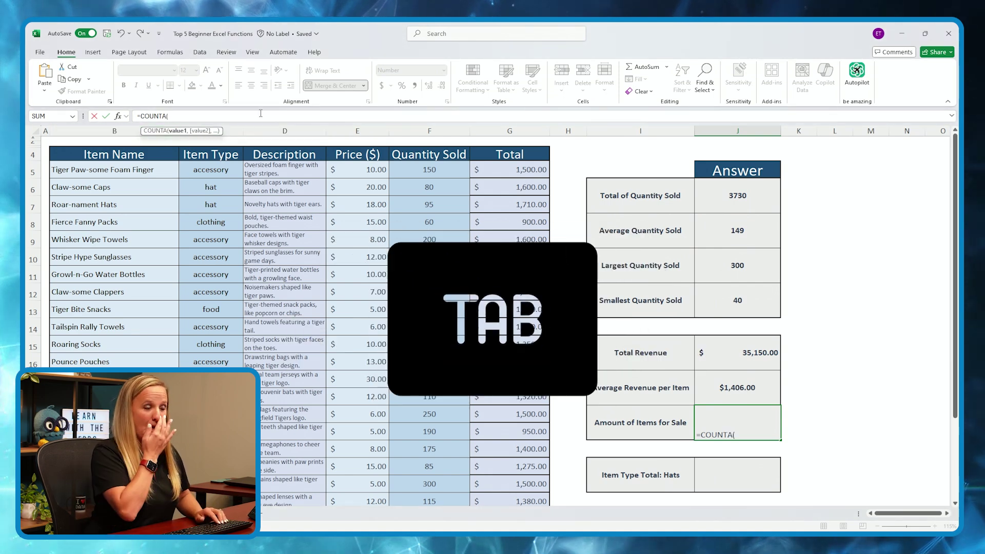
click(107, 172)
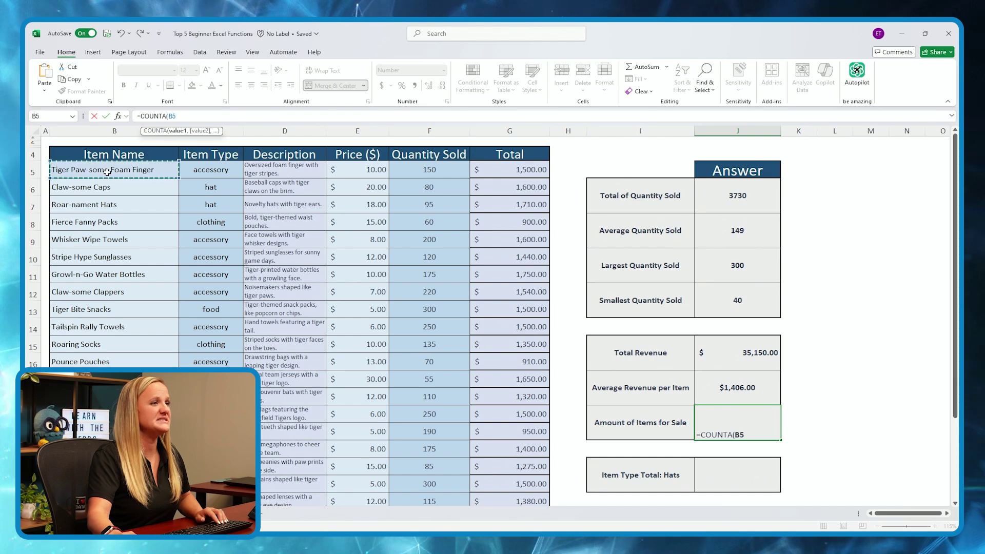
drag(109, 180, 132, 478)
text())
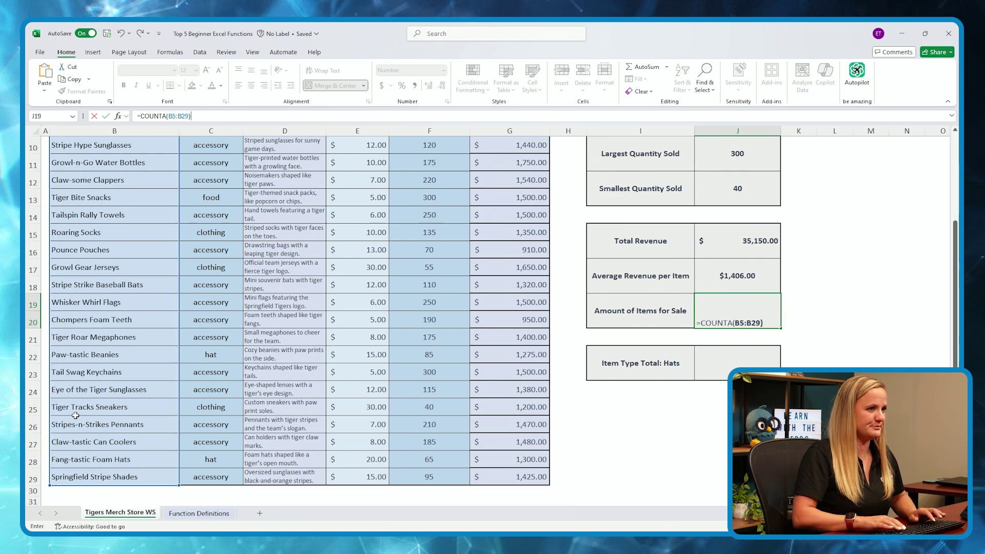
key(Return)
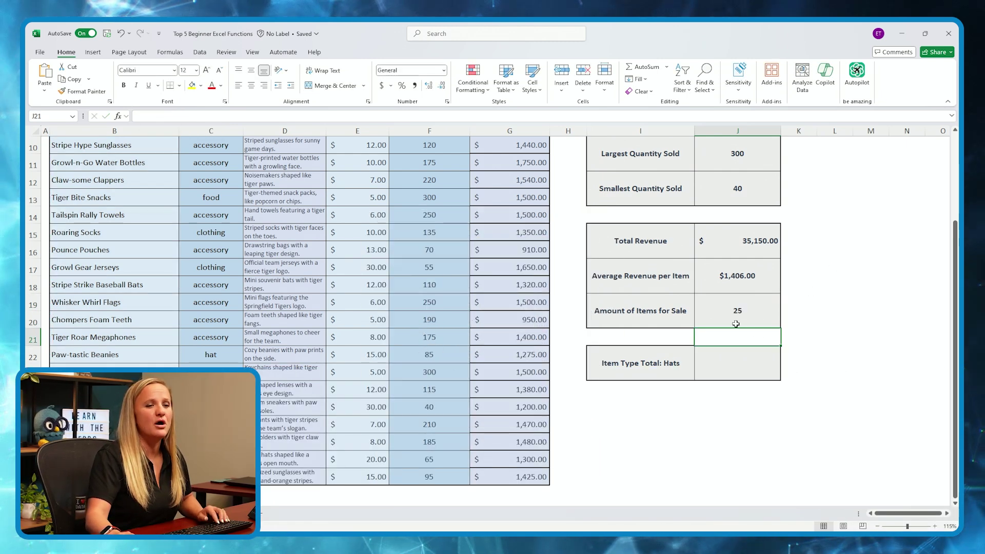
Step: Count the hats among the item types in the Item Type Total: Hats Answer cell with the formula =COUNTIF(C5:C29, "hat")
scroll(553, 342, up, 2)
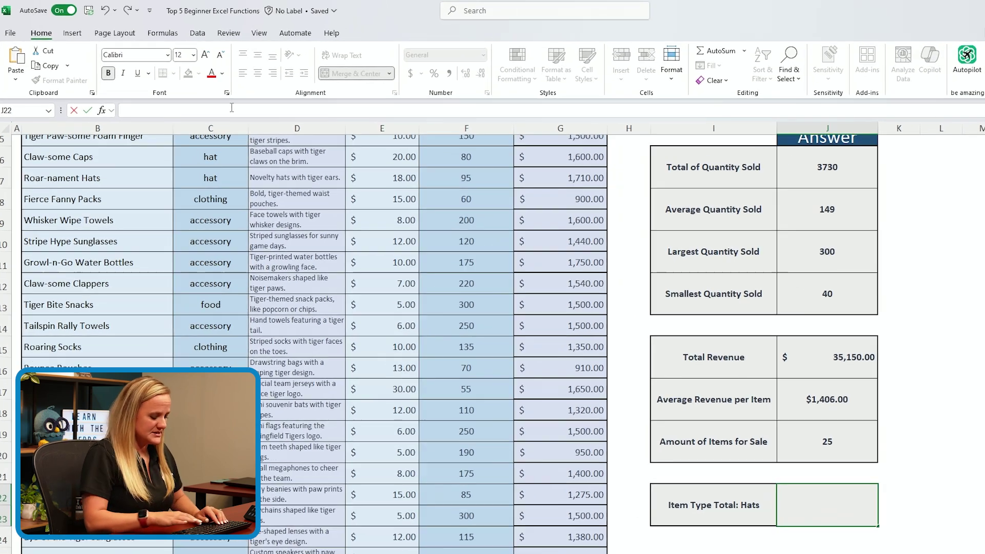
text(=)
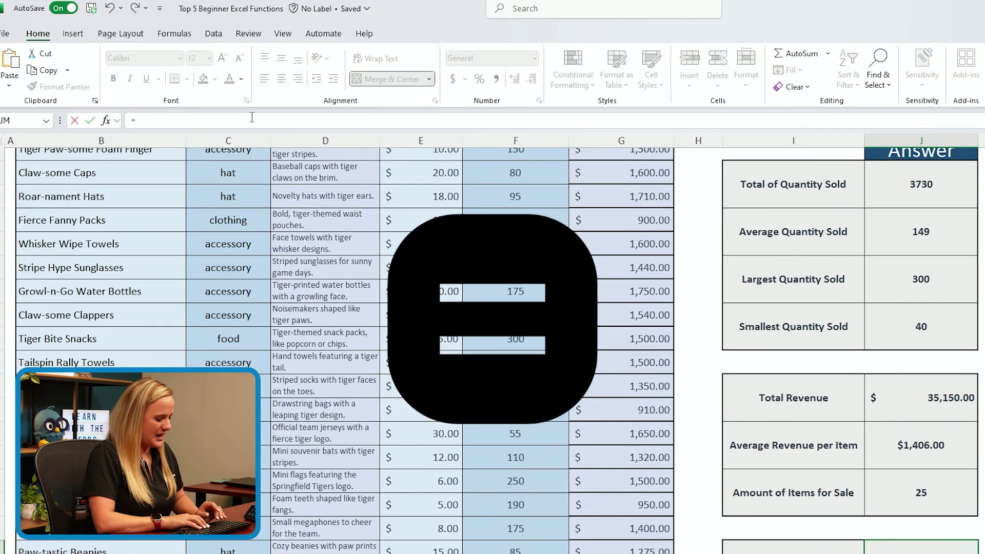
text(countif)
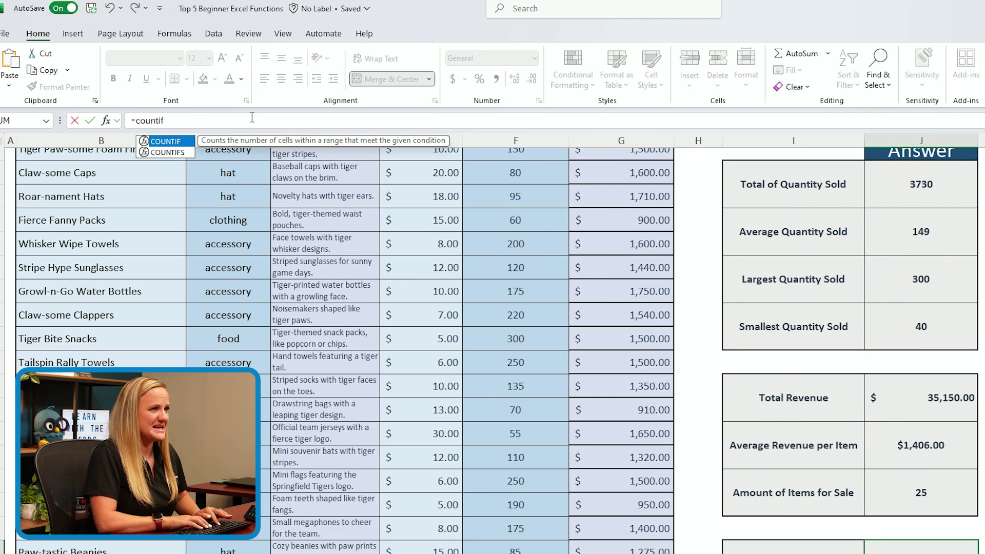
text(i)
key(BackSpace)
key(BackSpace)
text(i)
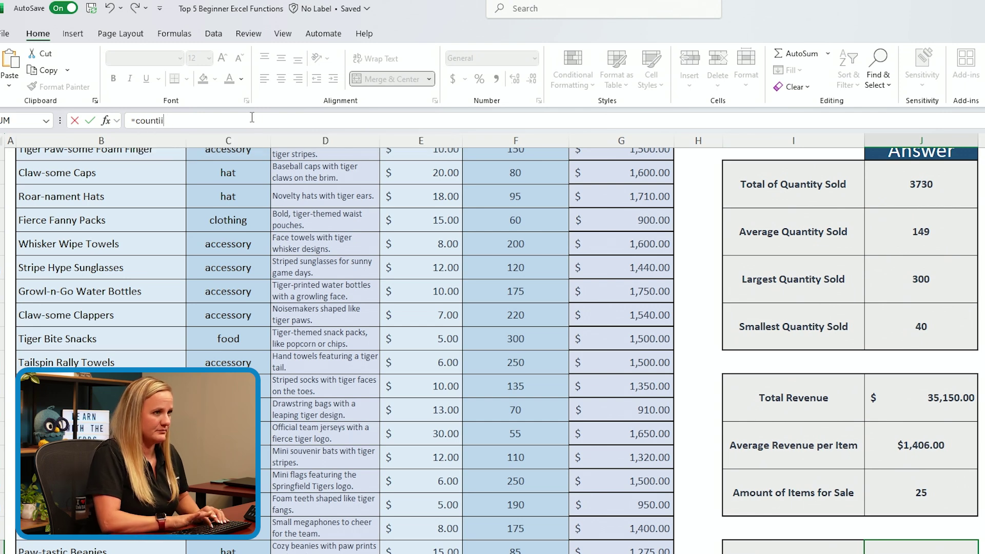
text(f)
key(BackSpace)
key(BackSpace)
text(f)
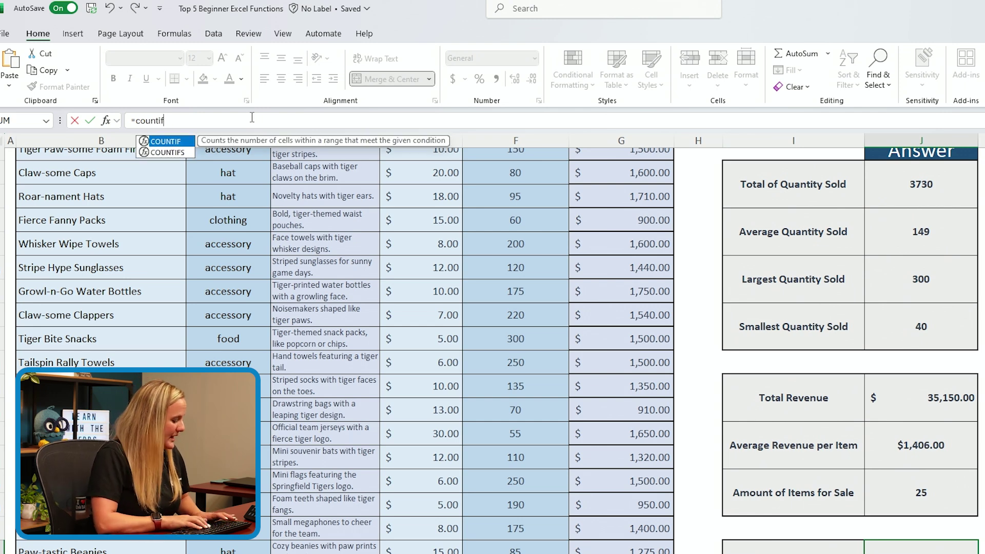
key(Tab)
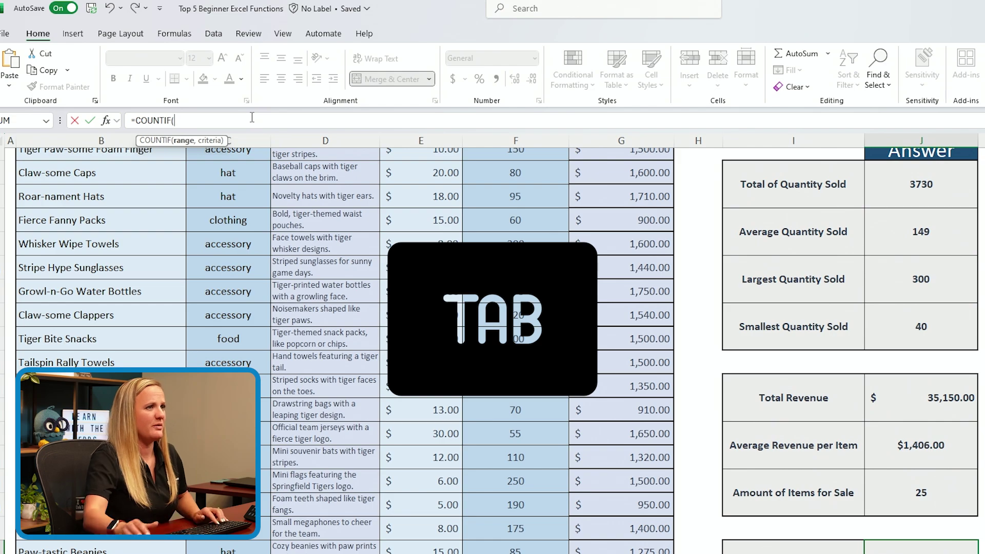
scroll(274, 358, up, 1)
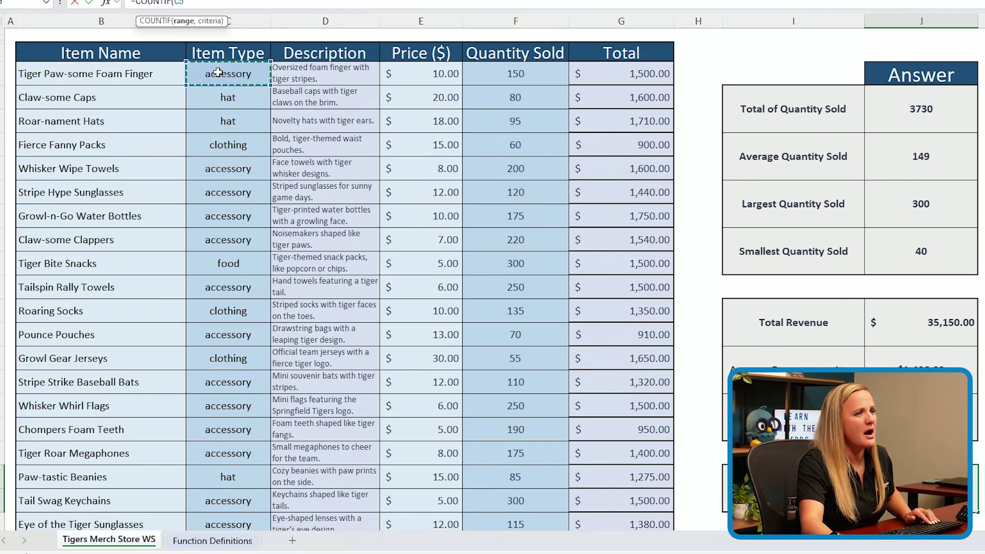
drag(220, 189, 223, 257)
drag(222, 138, 235, 534)
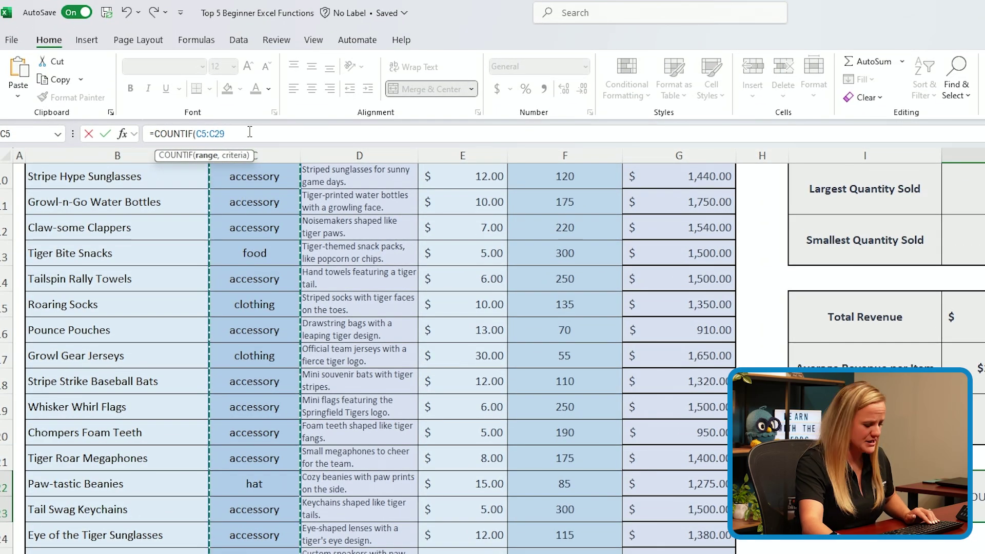
text(, "hat)
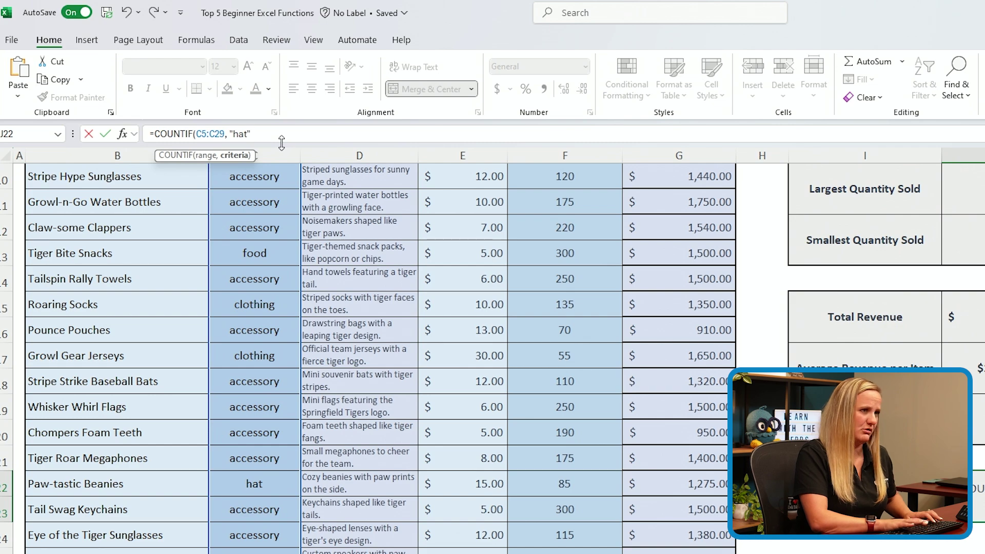
text())
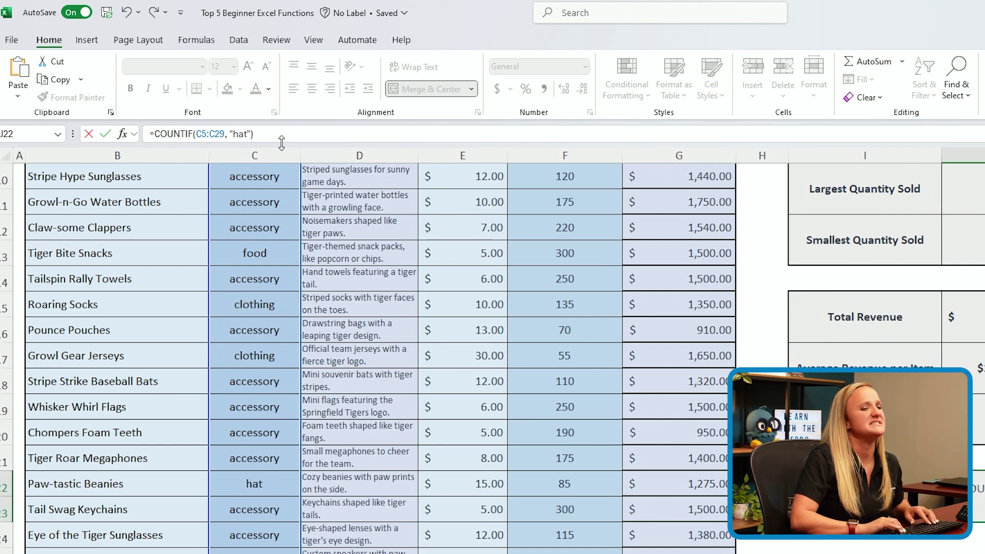
key(Return)
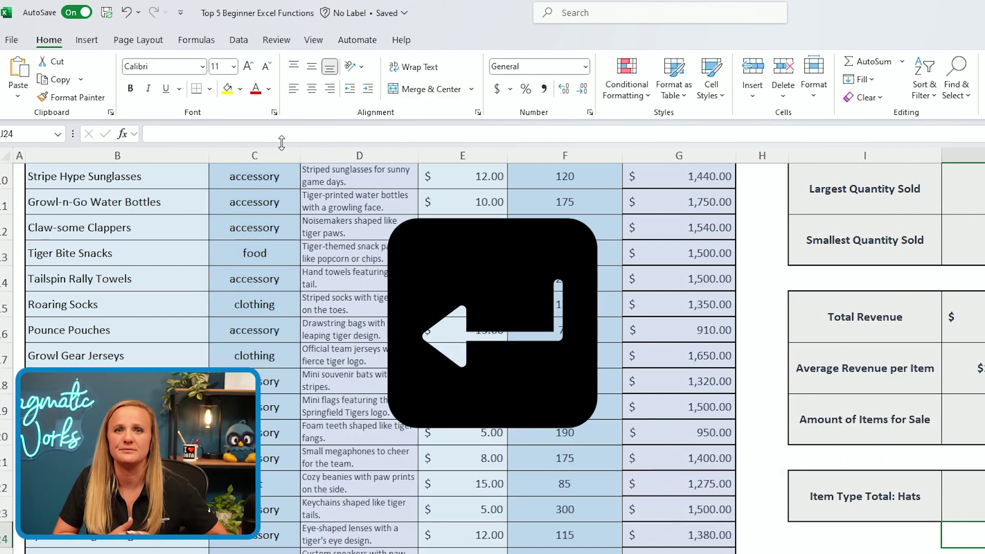